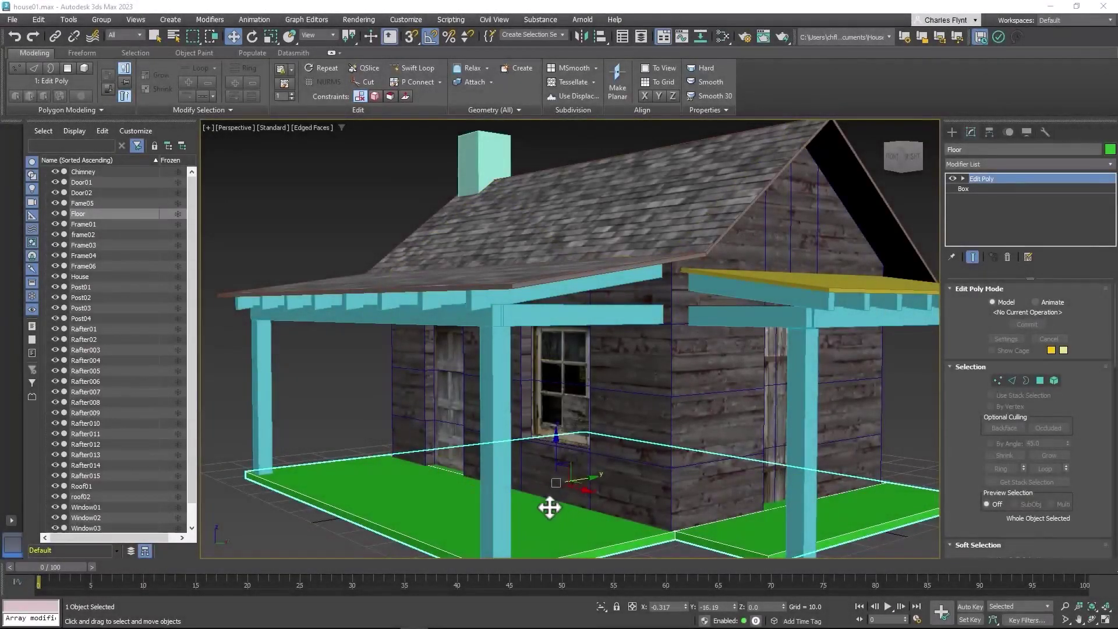
Hide every object except the selected floor so it stands alone in the perspective view.
{"action": "middle_click_drag", "start_coordinate": [549, 507], "coordinate": [554, 432]}
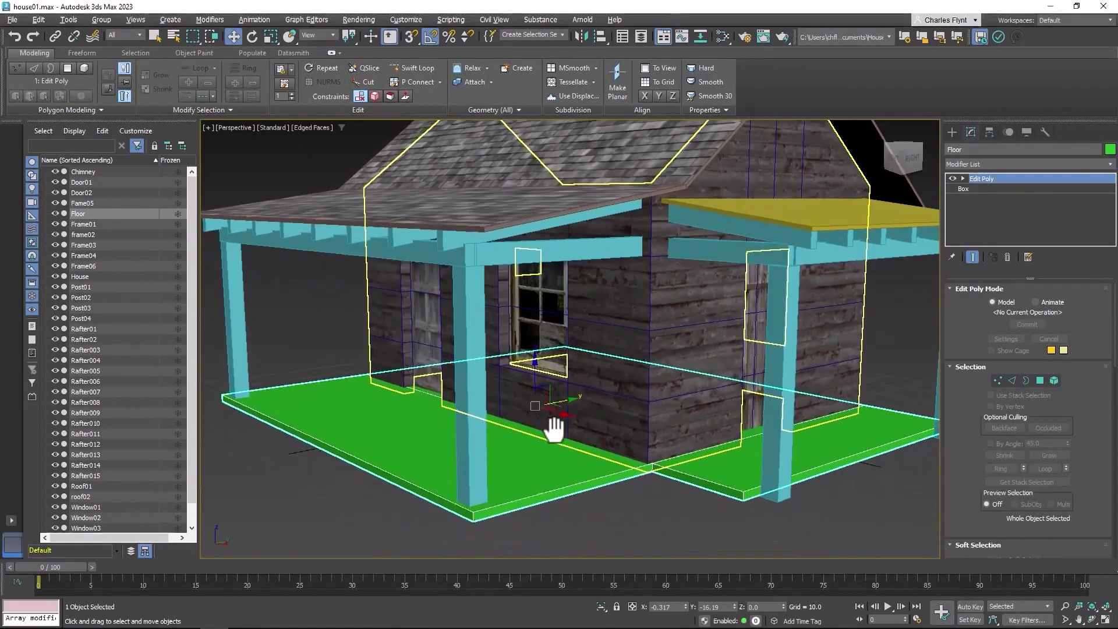
{"action": "right_click", "coordinate": [554, 466]}
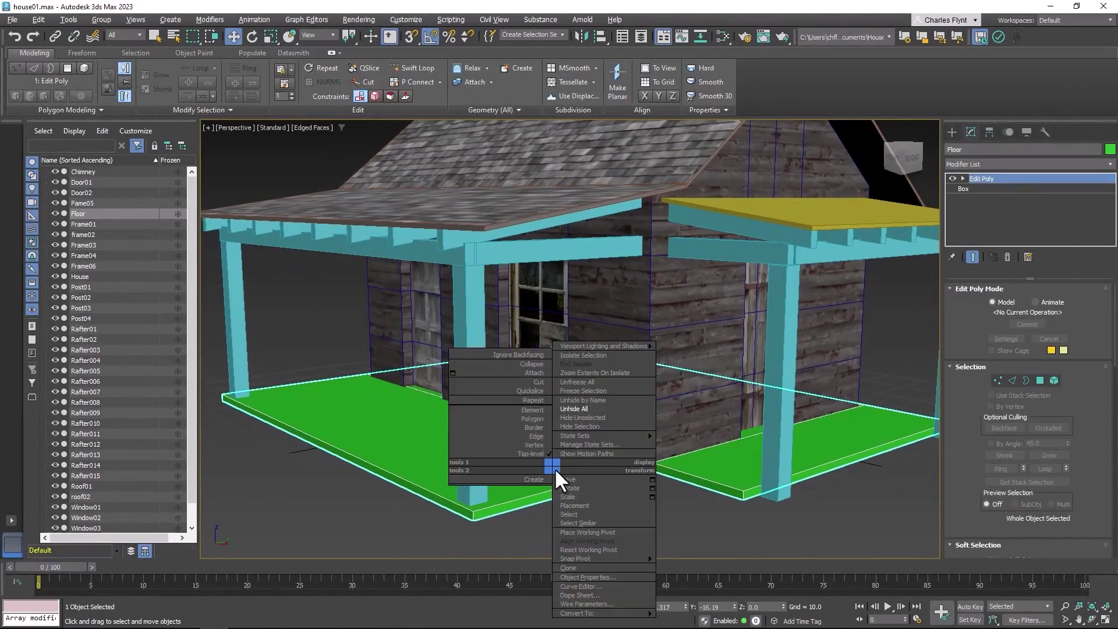
{"action": "left_click", "coordinate": [608, 418]}
{"action": "middle_click_drag", "start_coordinate": [661, 419], "coordinate": [661, 349], "text": "alt"}
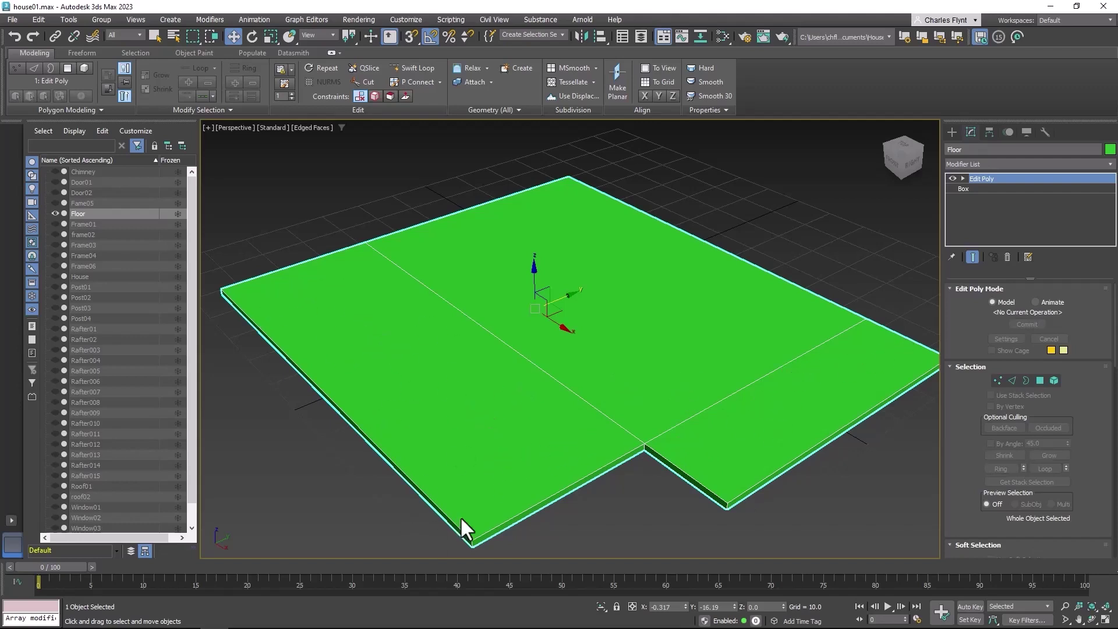
{"action": "mouse_move", "coordinate": [487, 493]}
{"action": "middle_mouse_down", "text": "alt"}
{"action": "mouse_move", "coordinate": [502, 477]}
{"action": "mouse_move", "coordinate": [539, 477]}
{"action": "mouse_move", "coordinate": [479, 479]}
{"action": "mouse_move", "coordinate": [524, 464]}
{"action": "mouse_move", "coordinate": [611, 462]}
{"action": "mouse_move", "coordinate": [596, 414]}
{"action": "mouse_move", "coordinate": [509, 470]}
{"action": "mouse_move", "coordinate": [509, 487]}
{"action": "mouse_move", "coordinate": [481, 491]}
{"action": "middle_mouse_up", "text": "alt"}
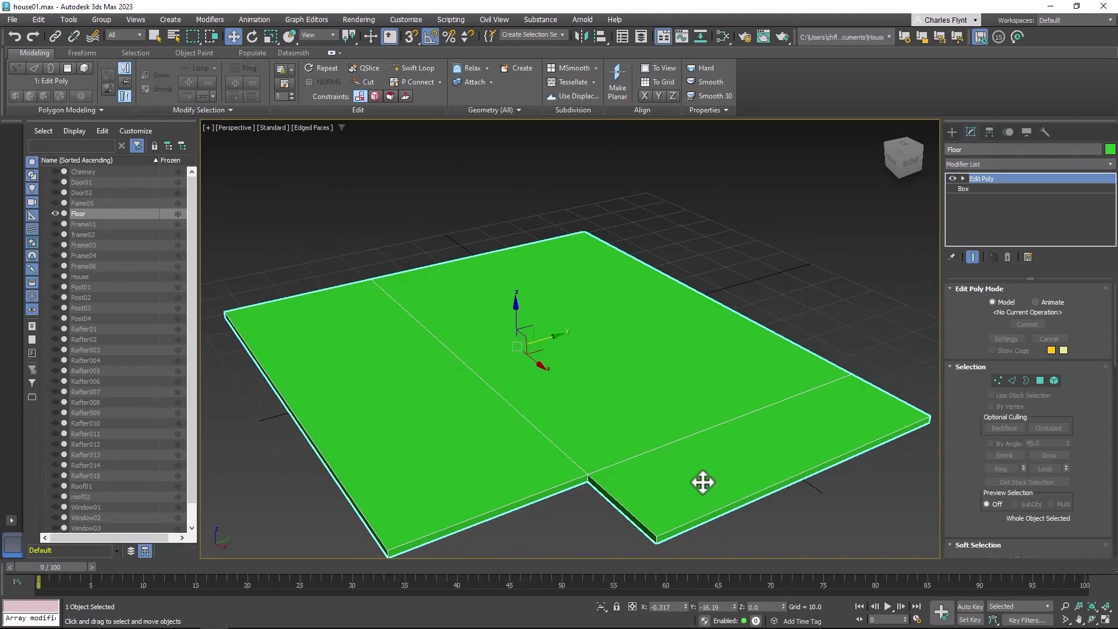
{"action": "middle_click_drag", "start_coordinate": [703, 482], "coordinate": [743, 481]}
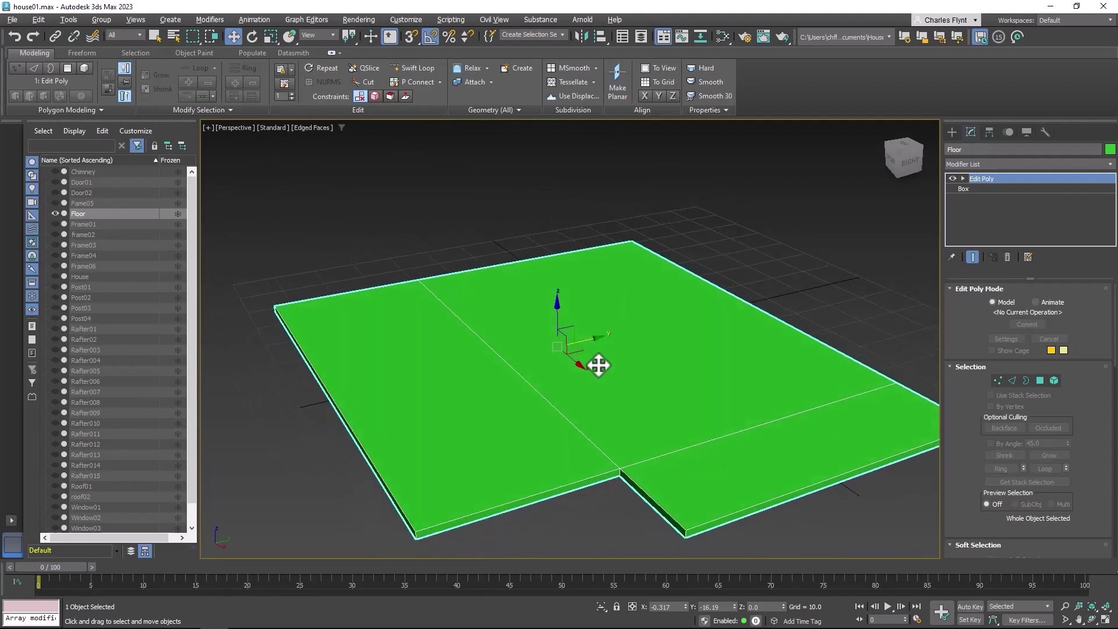
{"action": "middle_click_drag", "start_coordinate": [598, 365], "coordinate": [606, 364], "text": "alt"}
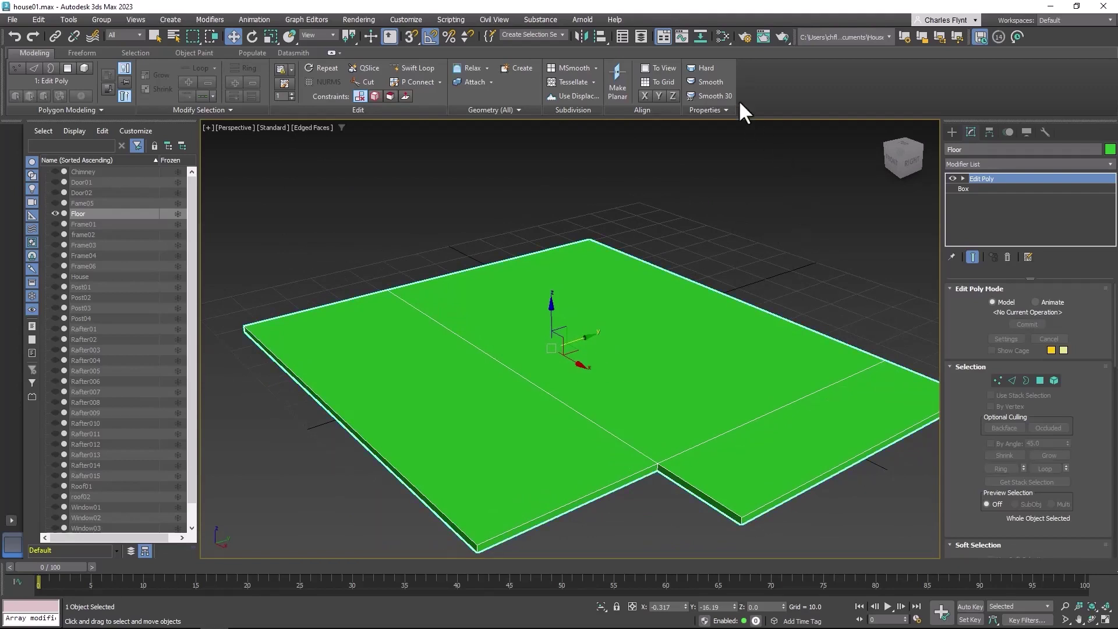
Open the Slate Material Editor, collapse the Material #27 node and tidy it with its normal bump map node.
{"action": "key", "text": "m"}
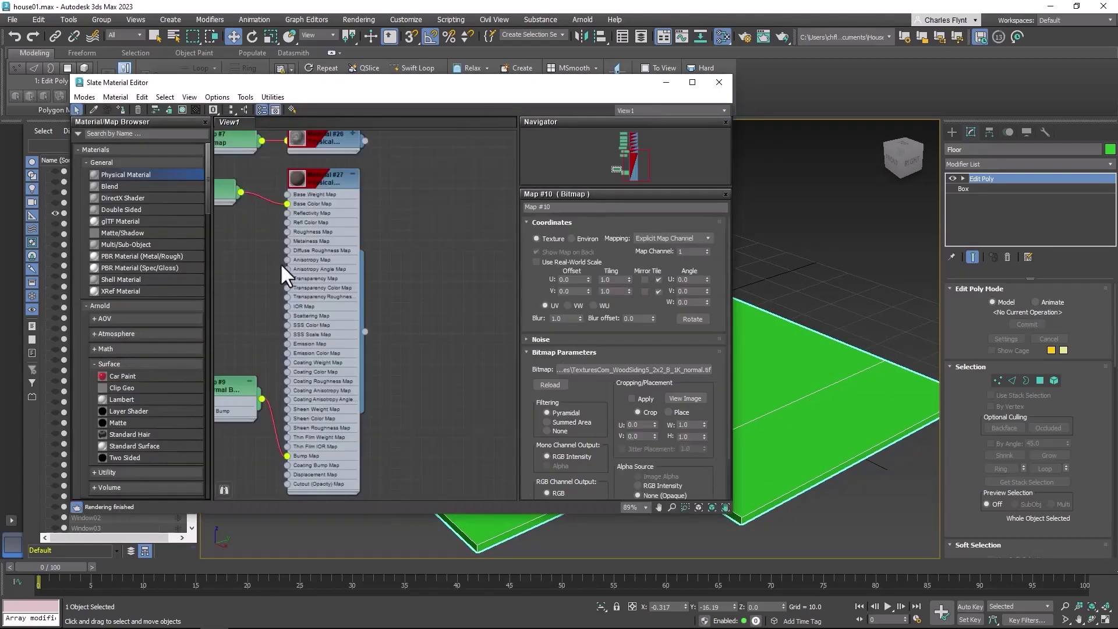
{"action": "middle_click_drag", "start_coordinate": [412, 301], "coordinate": [486, 302]}
{"action": "double_click", "coordinate": [425, 173]}
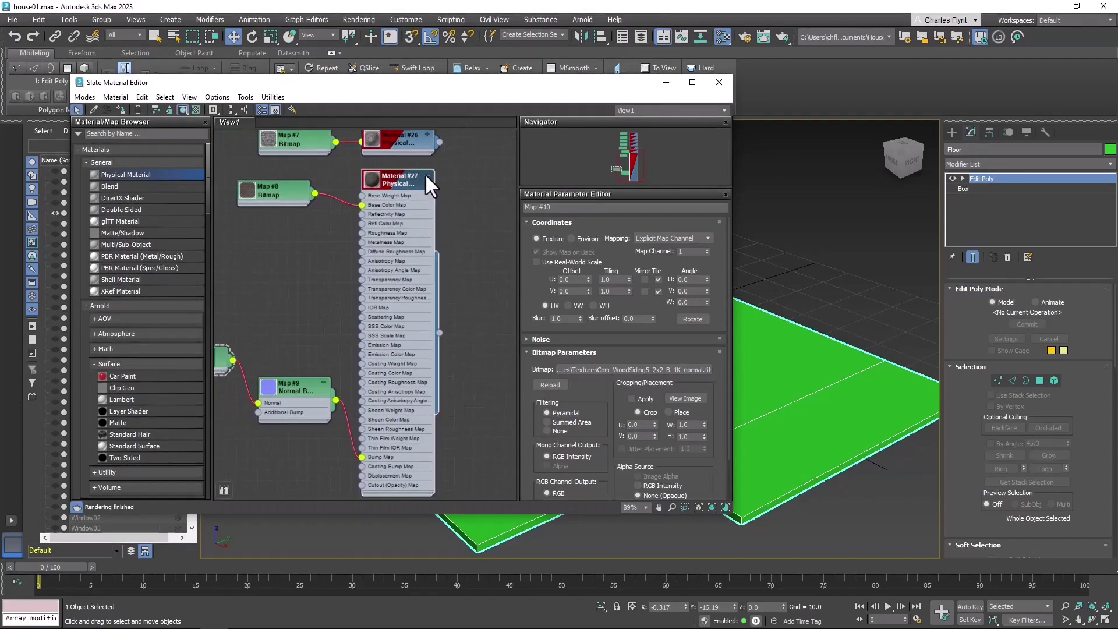
{"action": "left_click", "coordinate": [426, 175]}
{"action": "left_click_drag", "start_coordinate": [409, 176], "coordinate": [418, 177]}
{"action": "left_click_drag", "start_coordinate": [304, 384], "coordinate": [283, 228]}
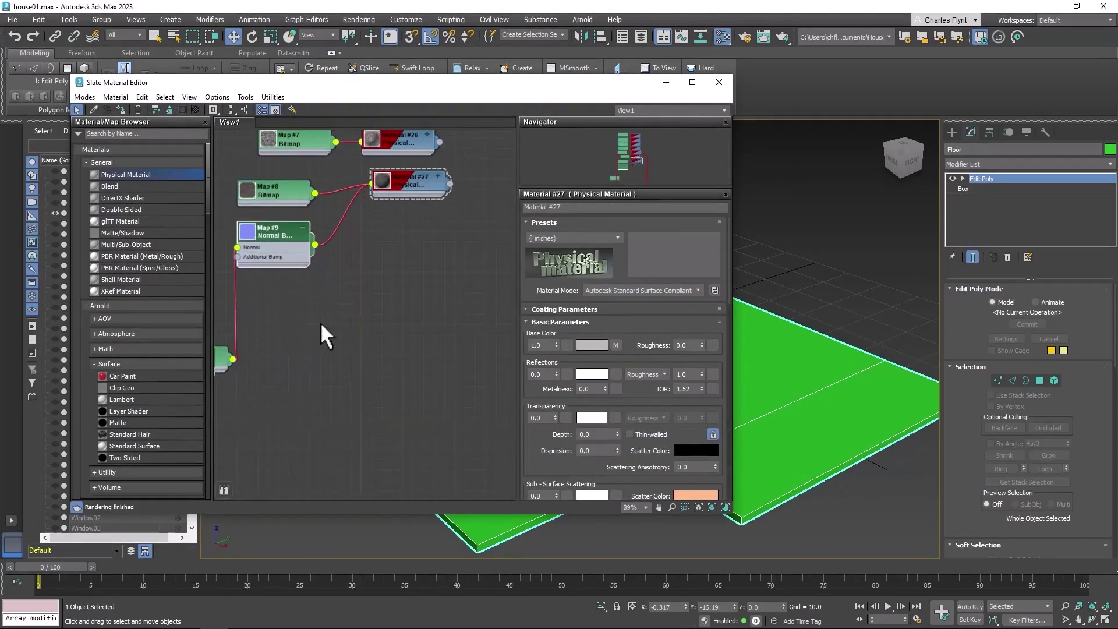
{"action": "middle_click_drag", "start_coordinate": [320, 323], "coordinate": [422, 332]}
{"action": "left_click_drag", "start_coordinate": [307, 361], "coordinate": [275, 226]}
{"action": "middle_click_drag", "start_coordinate": [440, 325], "coordinate": [291, 396]}
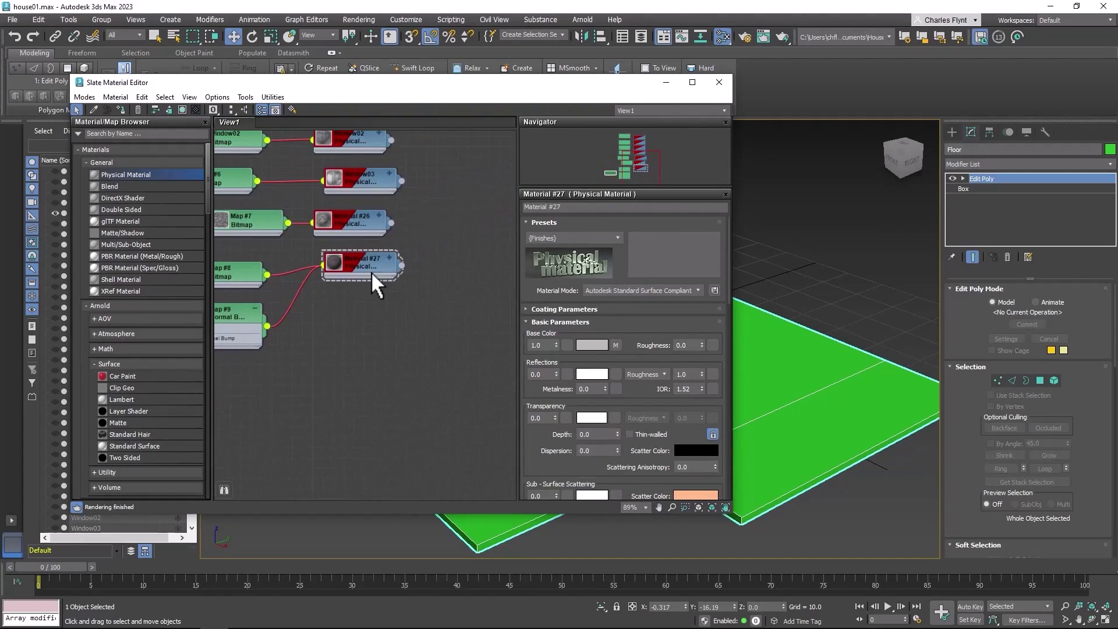
{"action": "left_click_drag", "start_coordinate": [362, 266], "coordinate": [357, 262]}
Rename Material #27 as House and Material #26 as Roof.
{"action": "left_click_drag", "start_coordinate": [589, 208], "coordinate": [503, 213]}
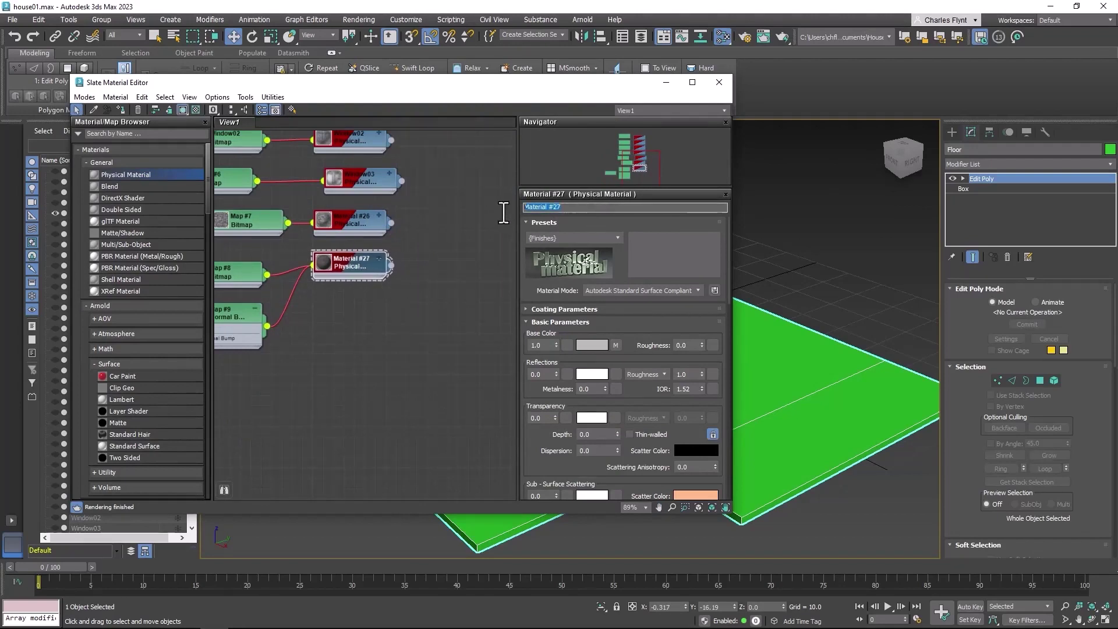
{"action": "type", "text": "House"}
{"action": "middle_click_drag", "start_coordinate": [429, 312], "coordinate": [430, 347]}
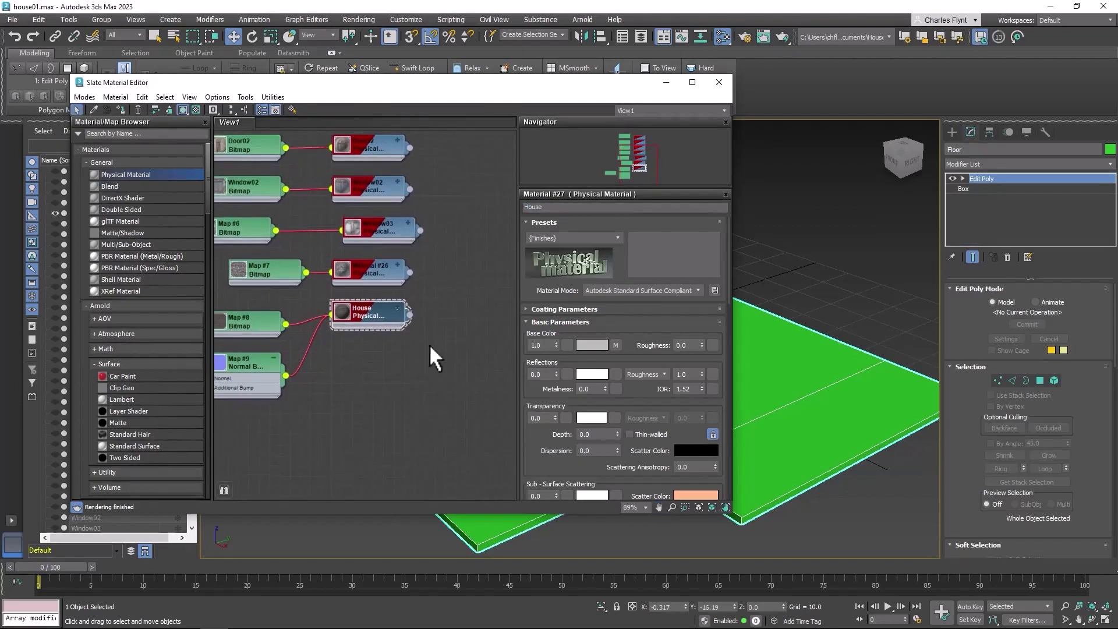
{"action": "double_click", "coordinate": [374, 272]}
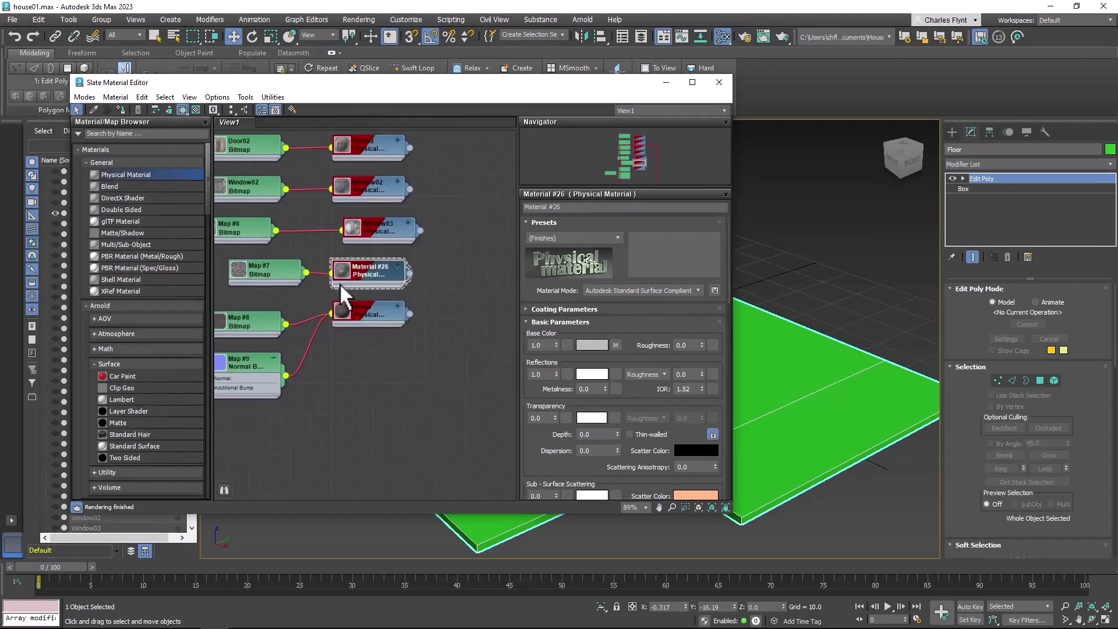
{"action": "left_click", "coordinate": [574, 208]}
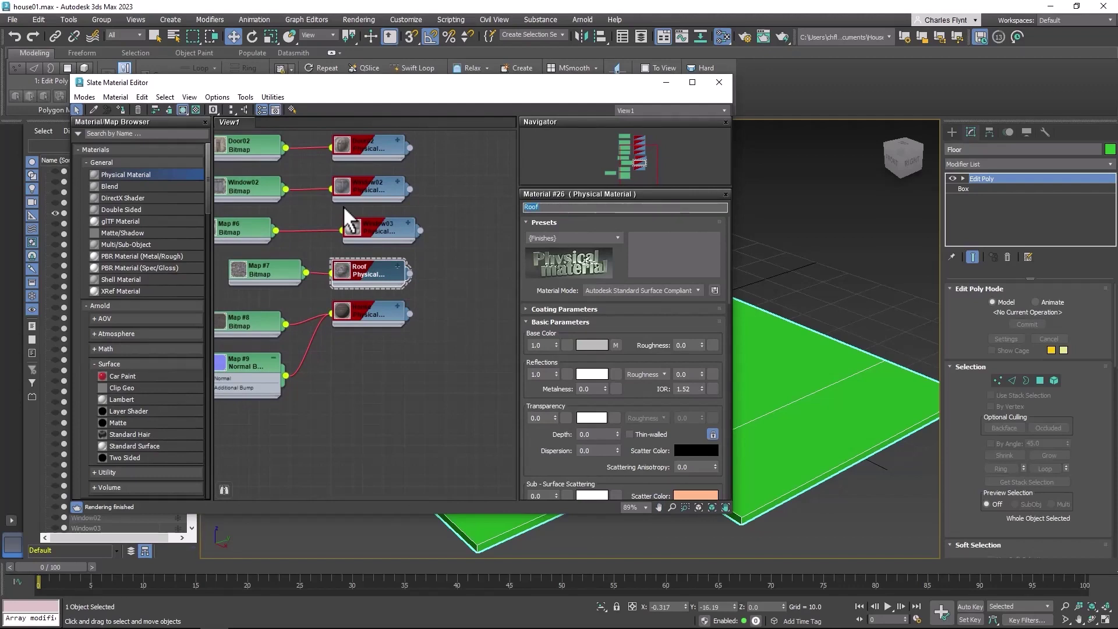
Add a new Physical Material below the House node with reflection weight 0.0 and reflection roughness 1.0.
{"action": "middle_click_drag", "start_coordinate": [445, 335], "coordinate": [461, 239]}
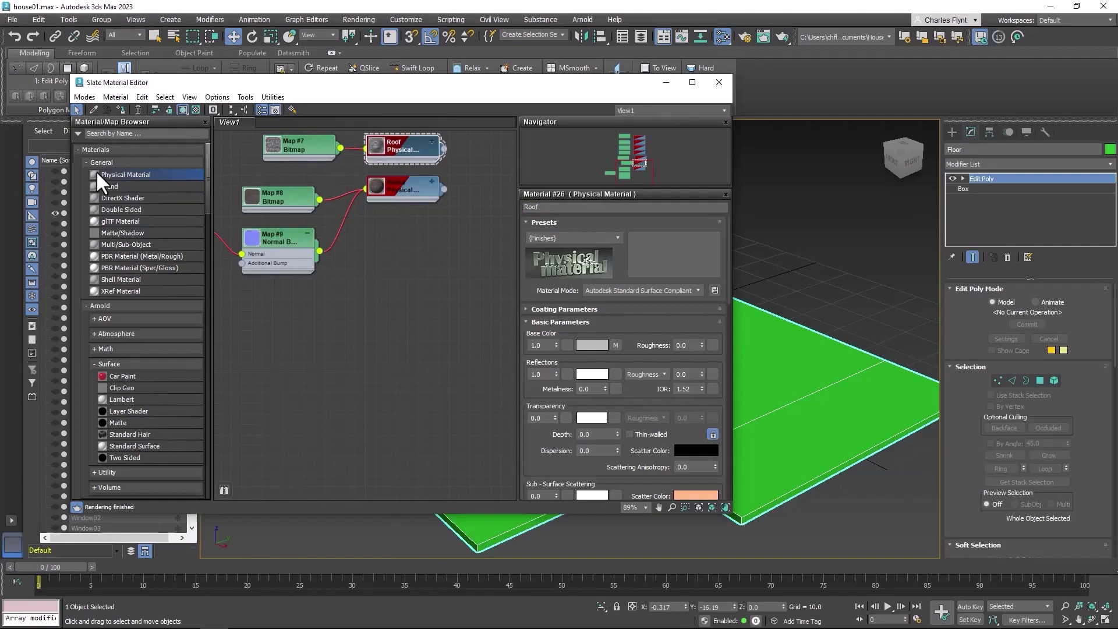
{"action": "left_click_drag", "start_coordinate": [416, 255], "coordinate": [416, 255]}
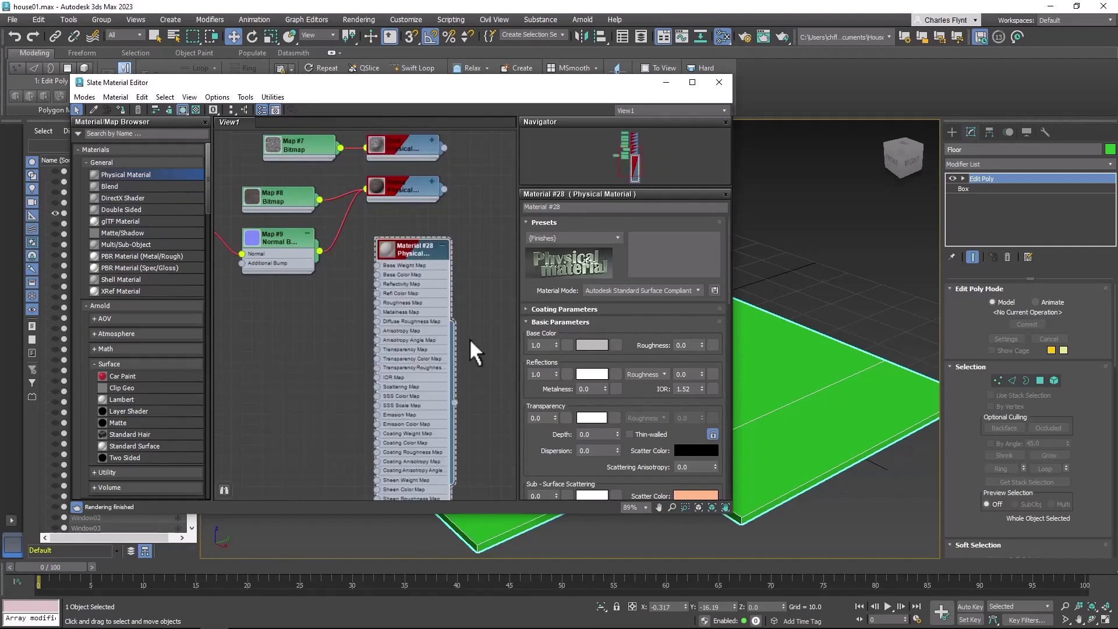
{"action": "right_click", "coordinate": [554, 372]}
{"action": "left_click_drag", "start_coordinate": [701, 374], "coordinate": [697, 107]}
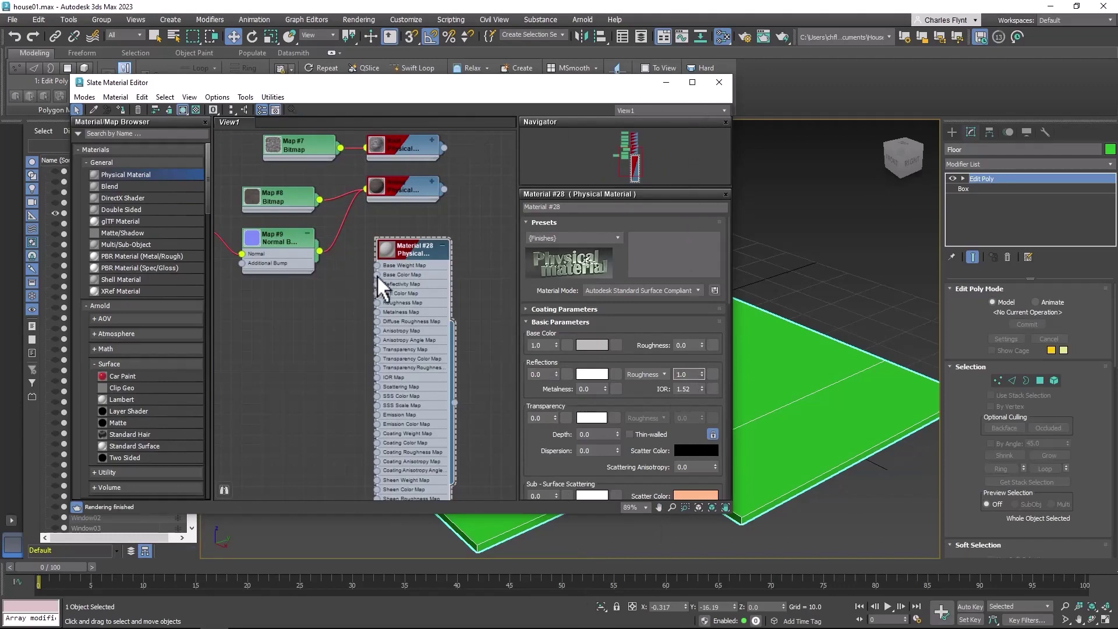
Connect a Bitmap map using the planks03 image to the new material's Base Color Map.
{"action": "left_click_drag", "start_coordinate": [402, 259], "coordinate": [391, 269]}
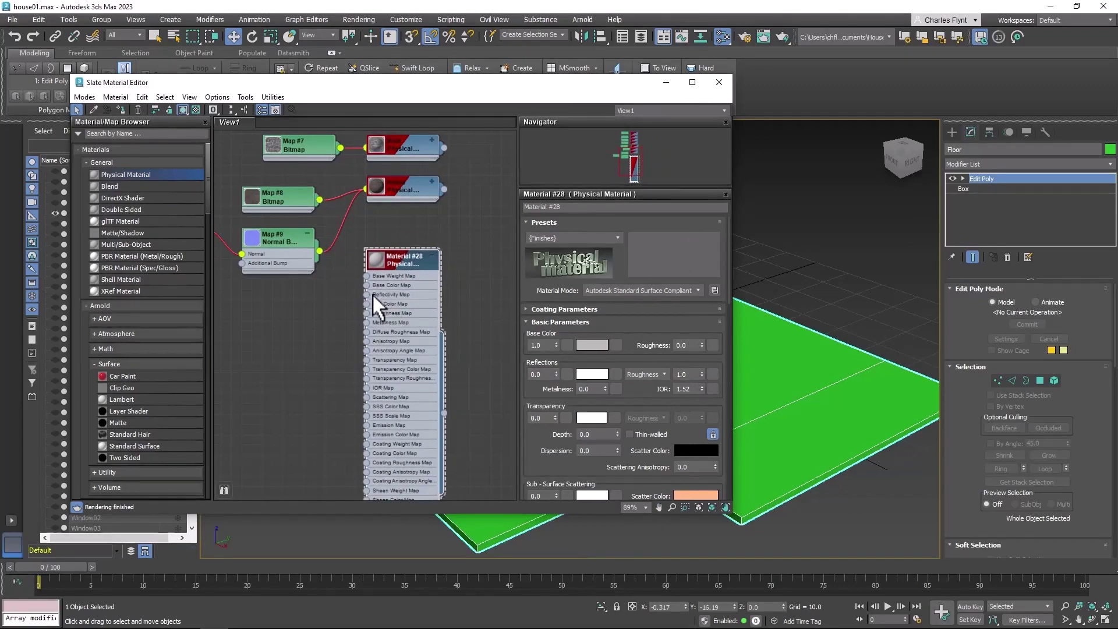
{"action": "left_click_drag", "start_coordinate": [287, 334], "coordinate": [287, 335]}
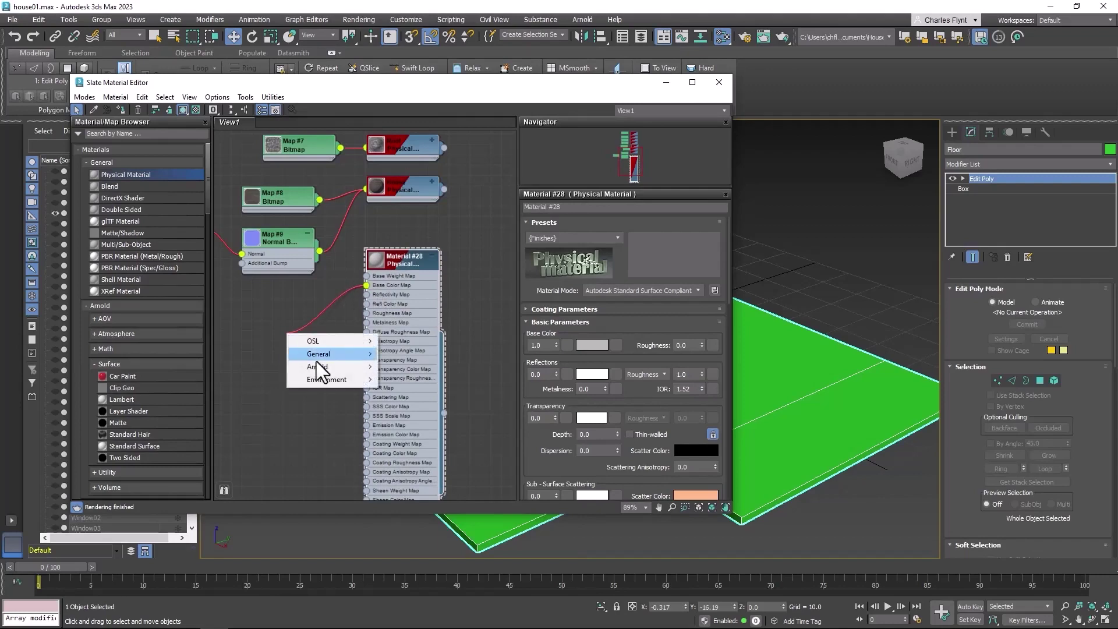
{"action": "mouse_move", "coordinate": [320, 357]}
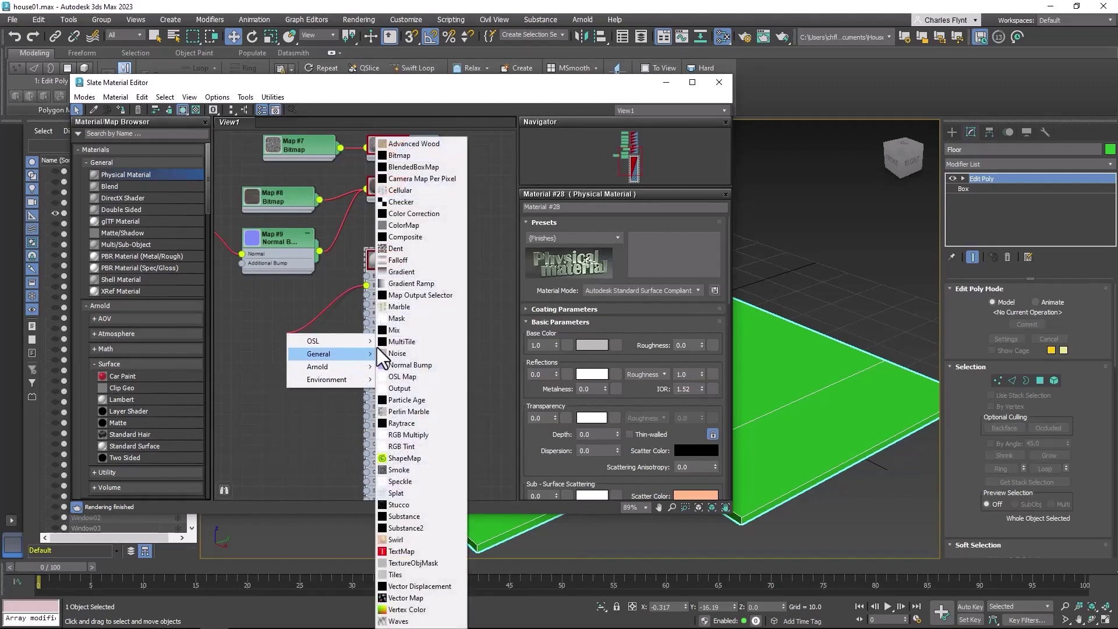
{"action": "left_click", "coordinate": [417, 159]}
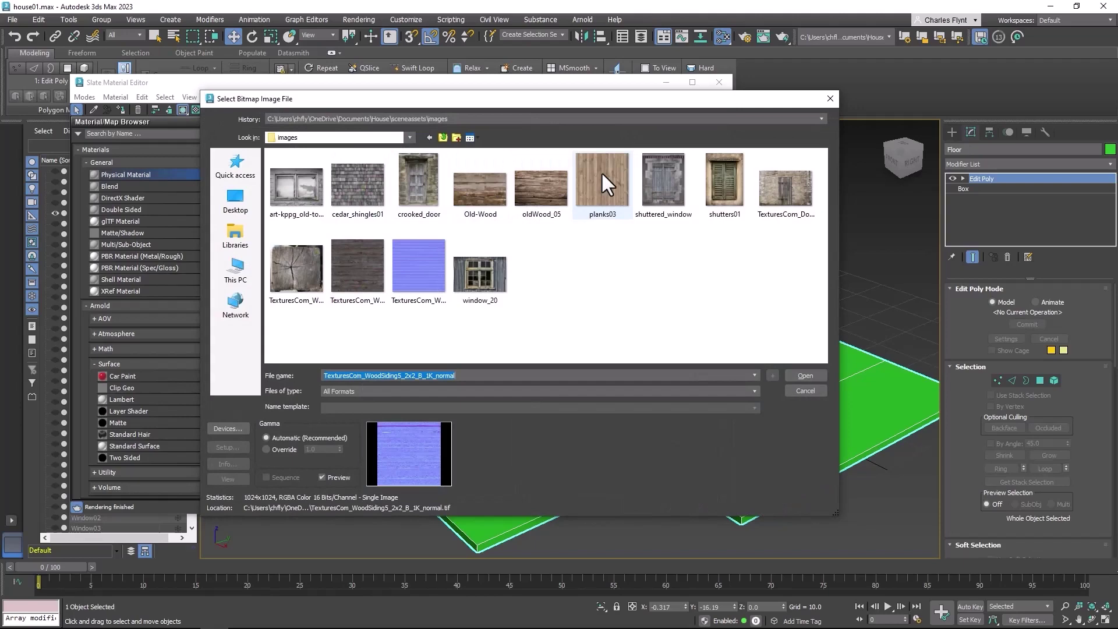
{"action": "left_click", "coordinate": [602, 174]}
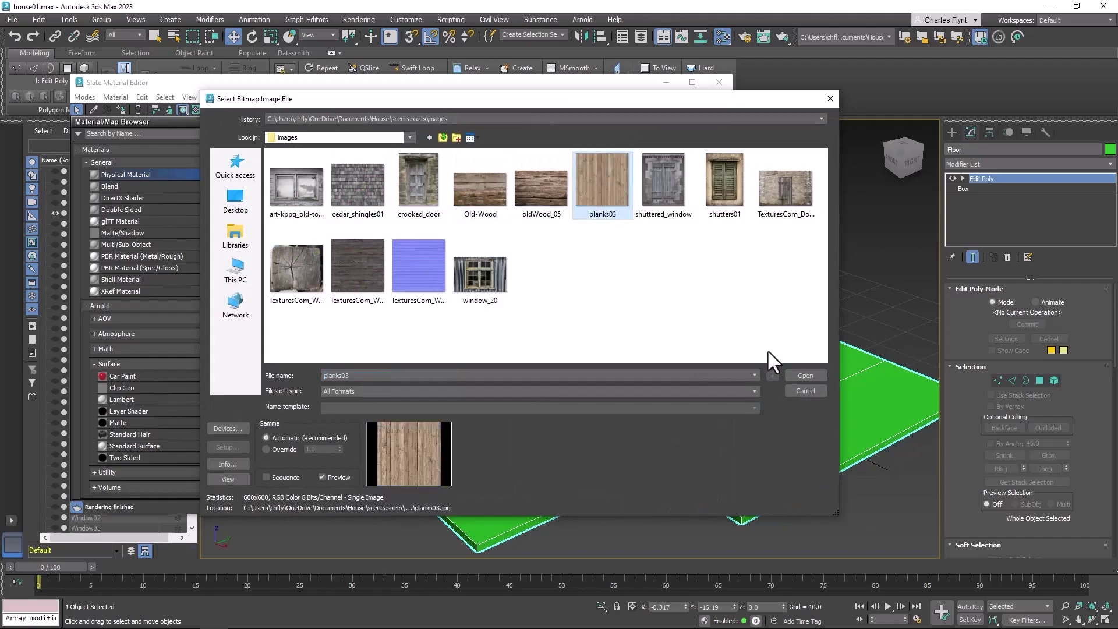
{"action": "left_click", "coordinate": [803, 376]}
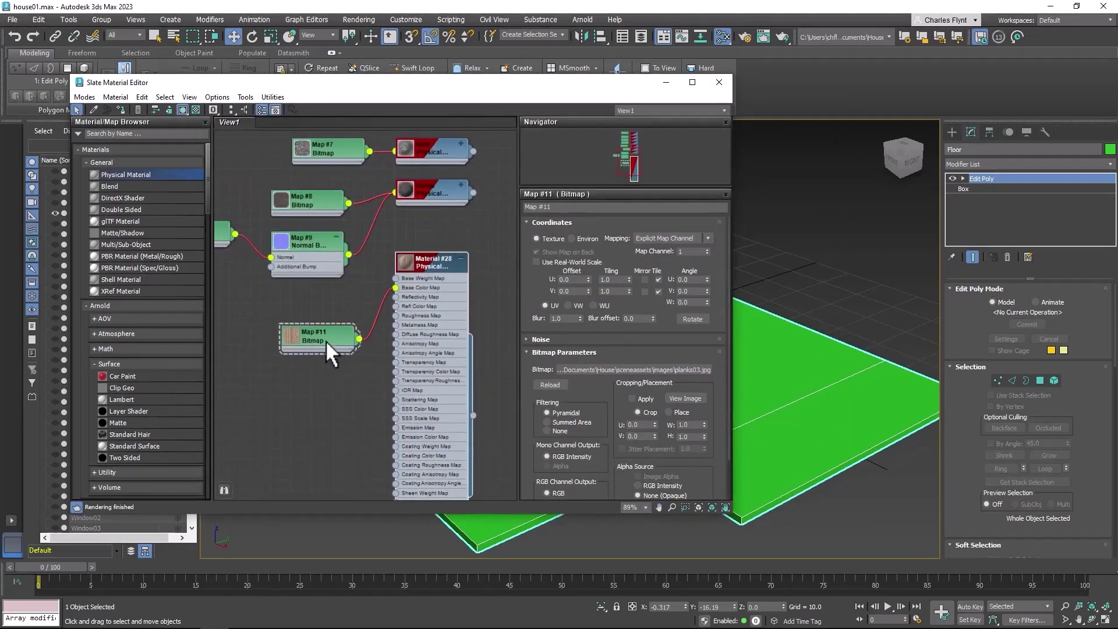
Collapse and align the planks material's nodes, assign the material to the floor and close the material editor.
{"action": "left_click_drag", "start_coordinate": [326, 340], "coordinate": [315, 308]}
{"action": "left_click_drag", "start_coordinate": [430, 278], "coordinate": [431, 299]}
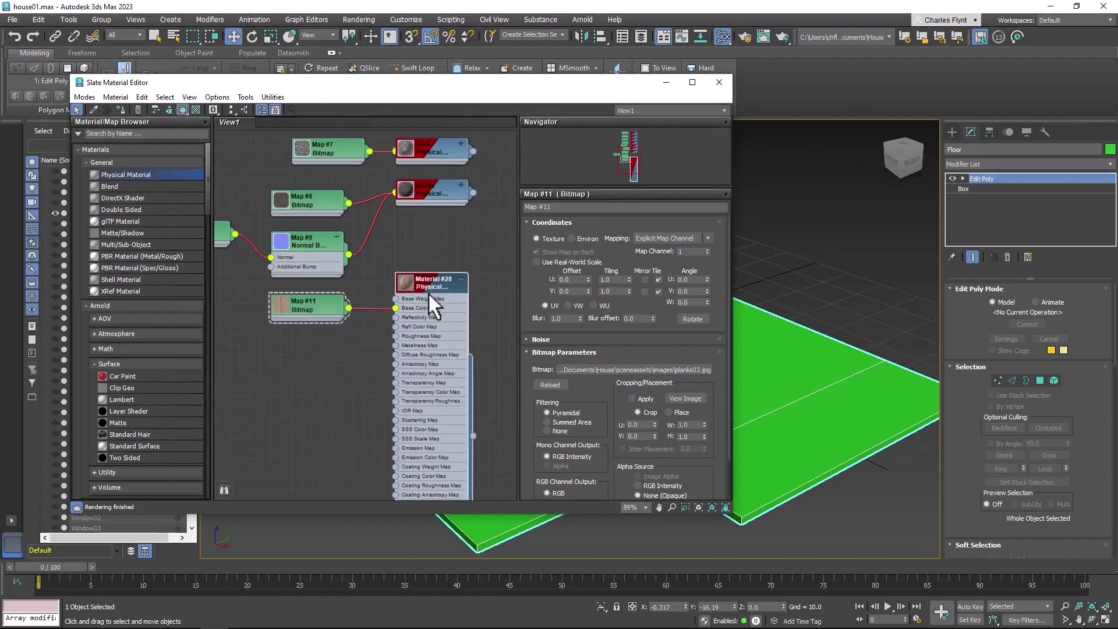
{"action": "left_click", "coordinate": [461, 279]}
{"action": "middle_click_drag", "start_coordinate": [465, 289], "coordinate": [381, 307]}
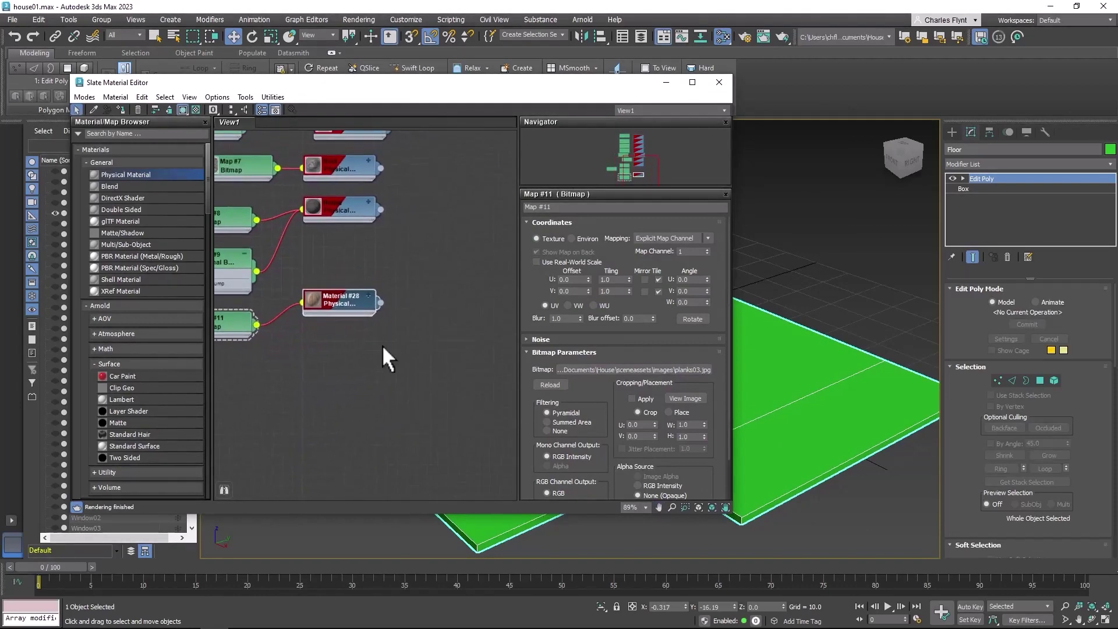
{"action": "left_click_drag", "start_coordinate": [380, 302], "coordinate": [789, 385]}
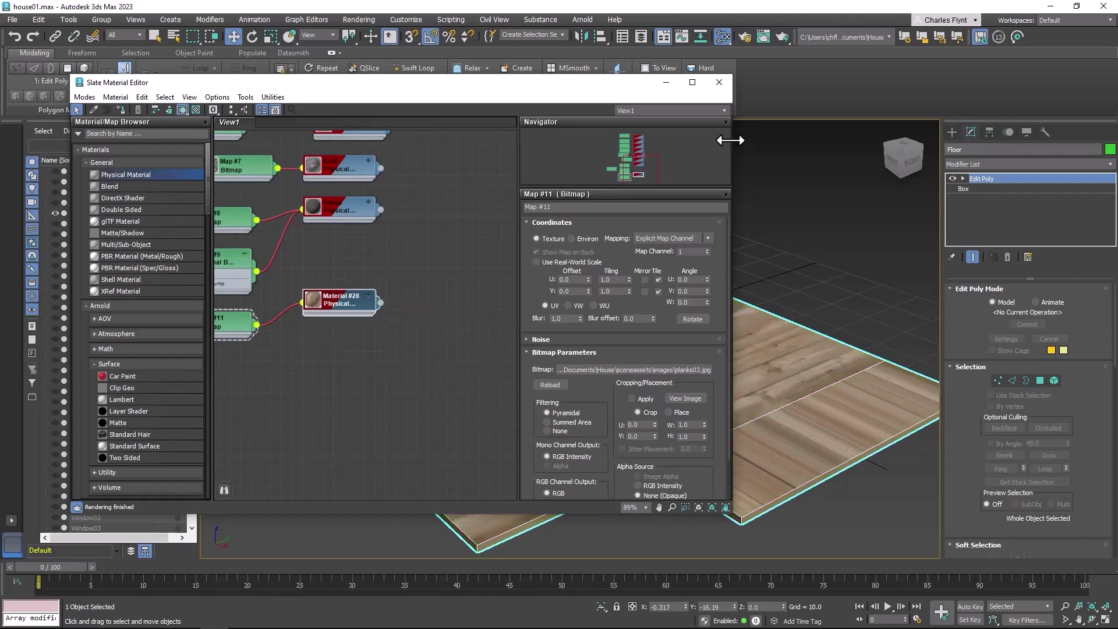
{"action": "left_click", "coordinate": [718, 82]}
Switch the floor's Edit Poly to polygon level and select the large main polygon on its top surface.
{"action": "scroll", "coordinate": [623, 407], "scroll_direction": "up", "scroll_amount": 4}
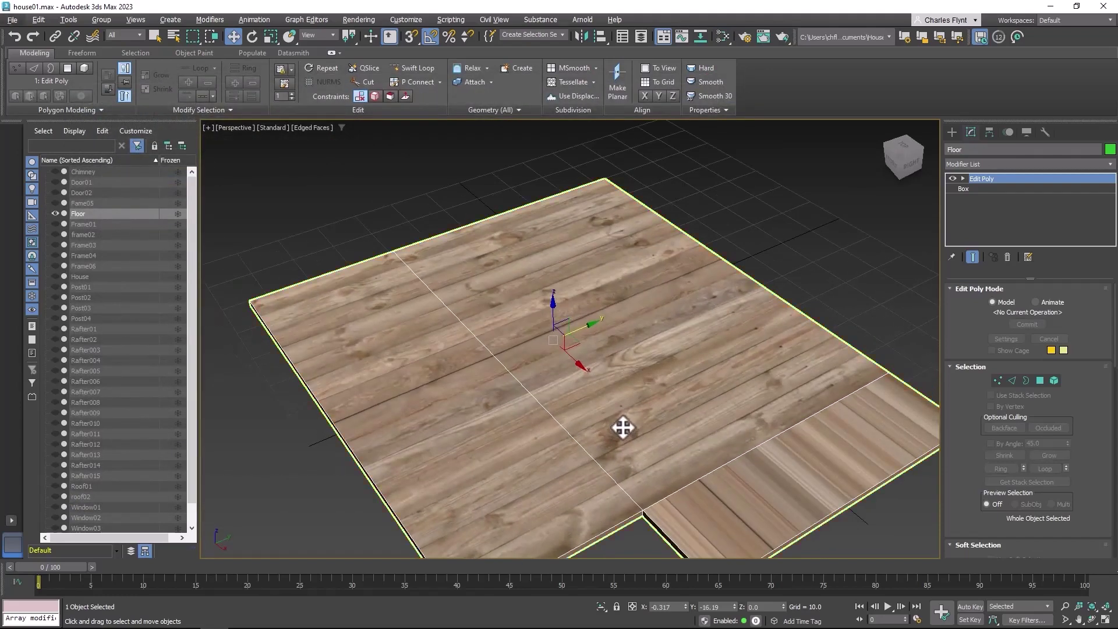
{"action": "middle_click_drag", "start_coordinate": [656, 414], "coordinate": [644, 365]}
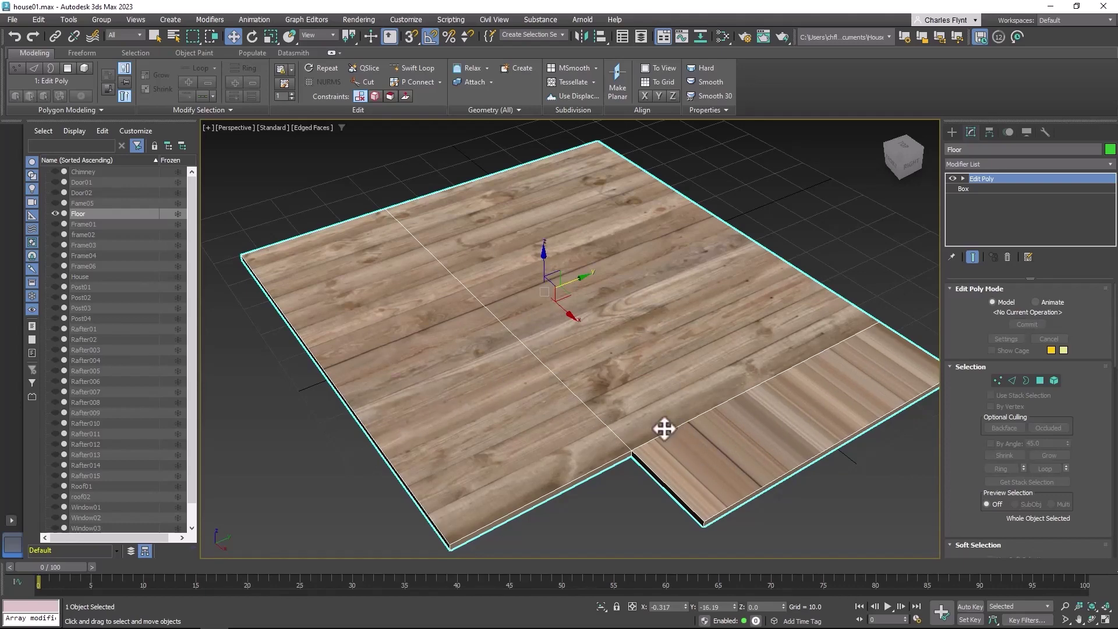
{"action": "middle_click_drag", "start_coordinate": [664, 428], "coordinate": [774, 402], "text": "alt"}
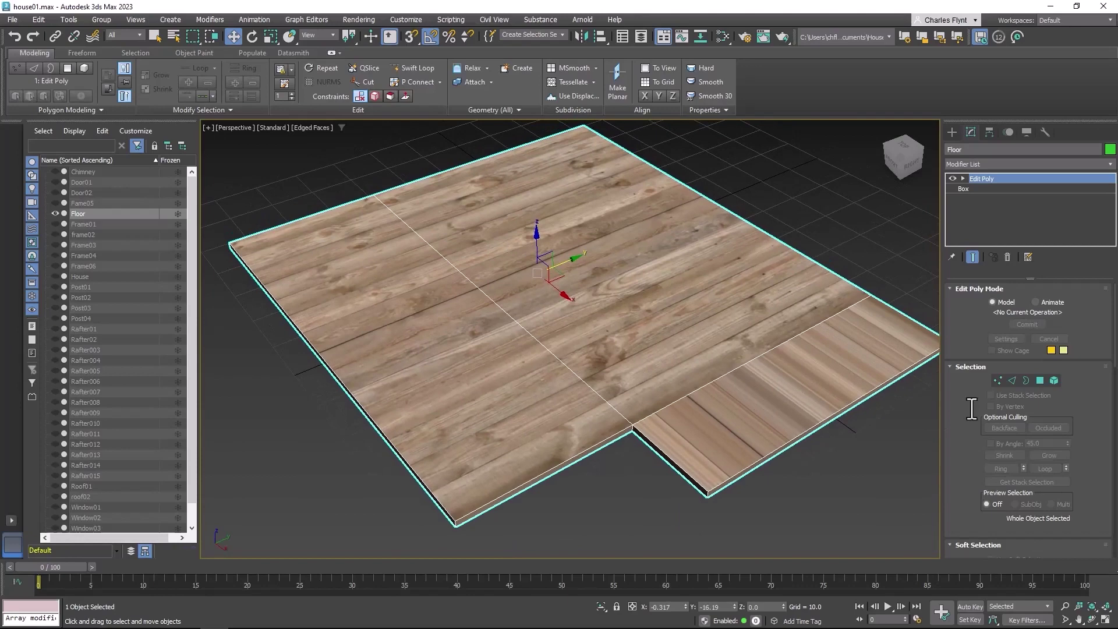
{"action": "left_click", "coordinate": [1038, 381]}
{"action": "left_click", "coordinate": [624, 338]}
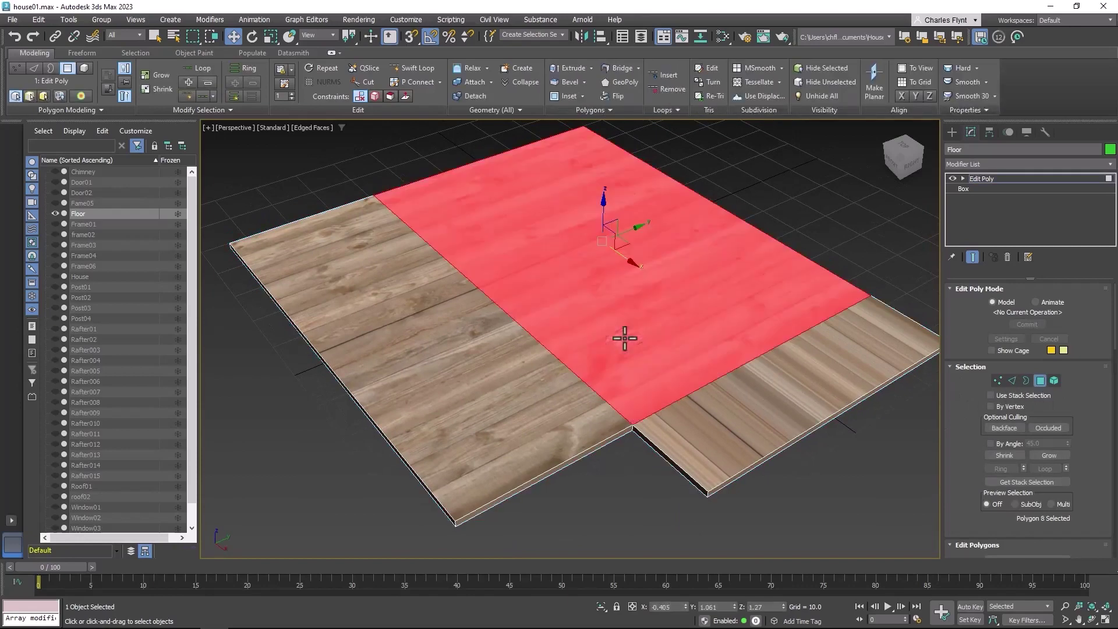
Add a UVW Map modifier above Edit Poly to map the selected main floor polygon.
{"action": "middle_click_drag", "start_coordinate": [631, 341], "coordinate": [657, 393], "text": "alt"}
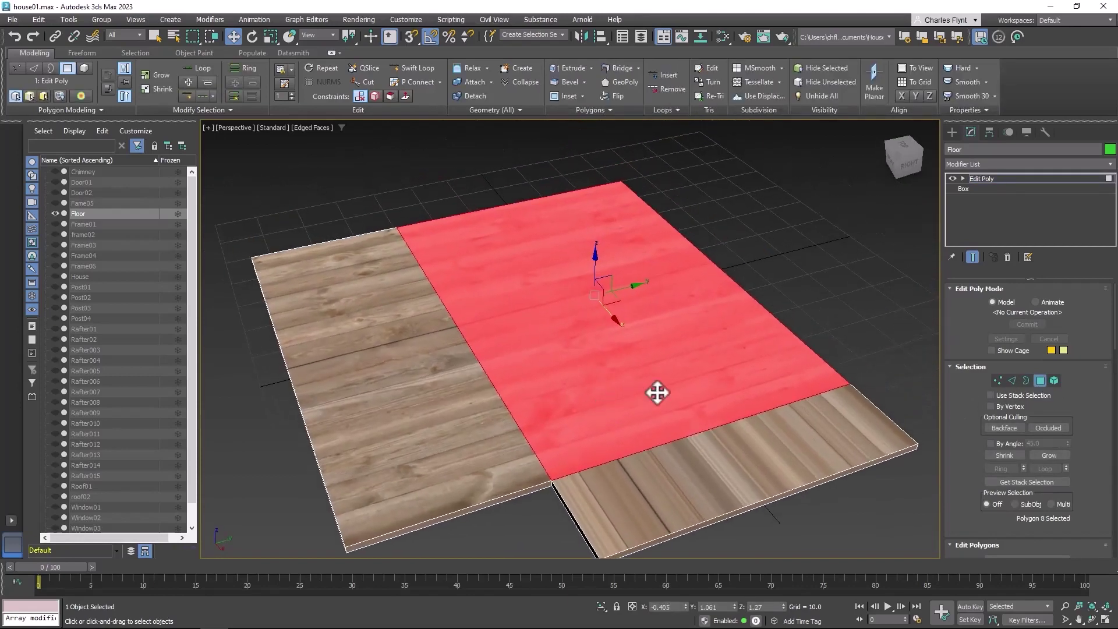
{"action": "left_click", "coordinate": [1000, 165]}
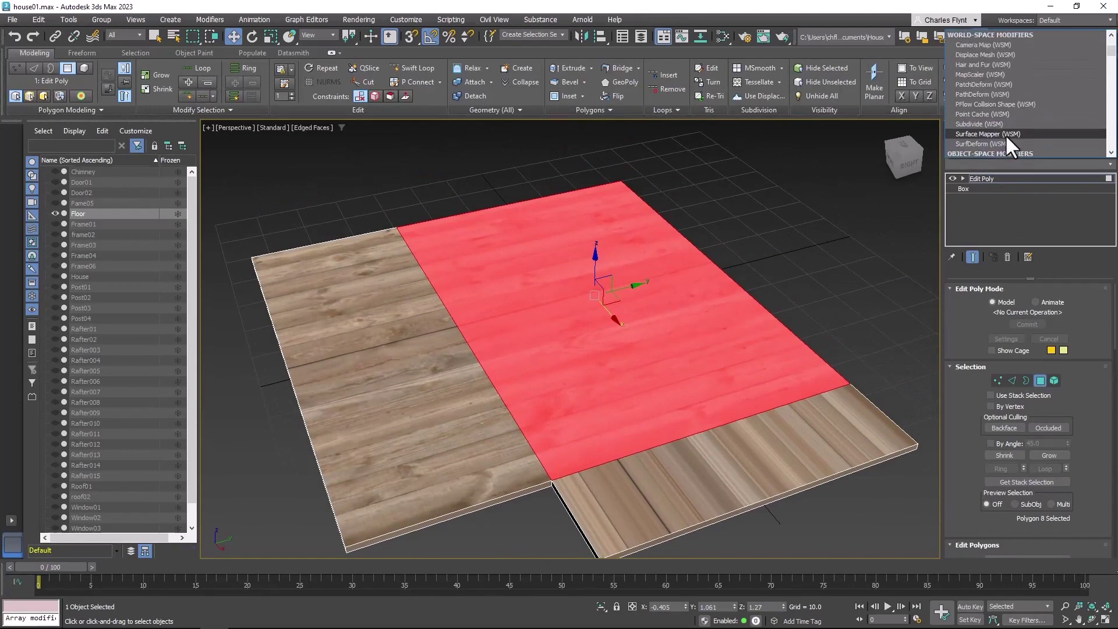
{"action": "scroll", "coordinate": [1005, 134], "scroll_direction": "down", "scroll_amount": 15}
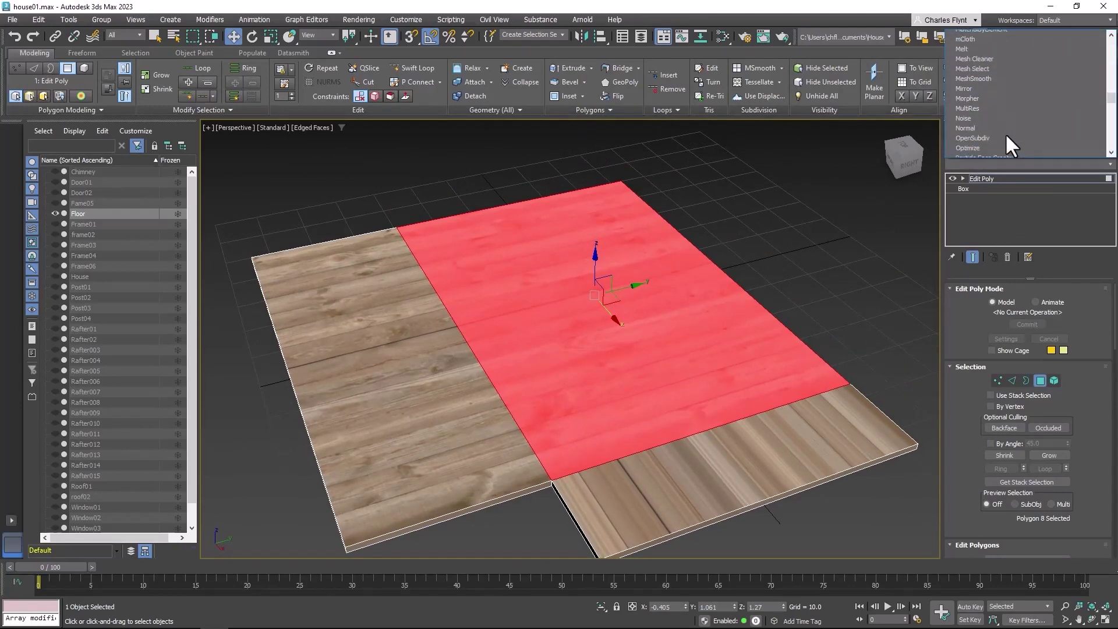
{"action": "scroll", "coordinate": [1006, 137], "scroll_direction": "down", "scroll_amount": 13}
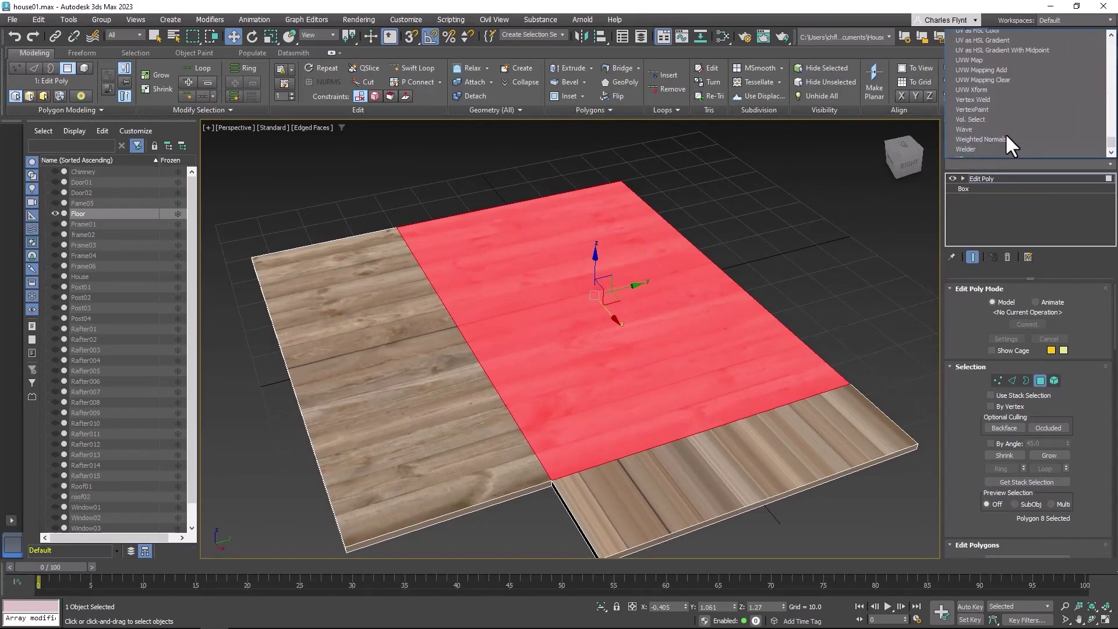
{"action": "scroll", "coordinate": [1005, 133], "scroll_direction": "down", "scroll_amount": 1}
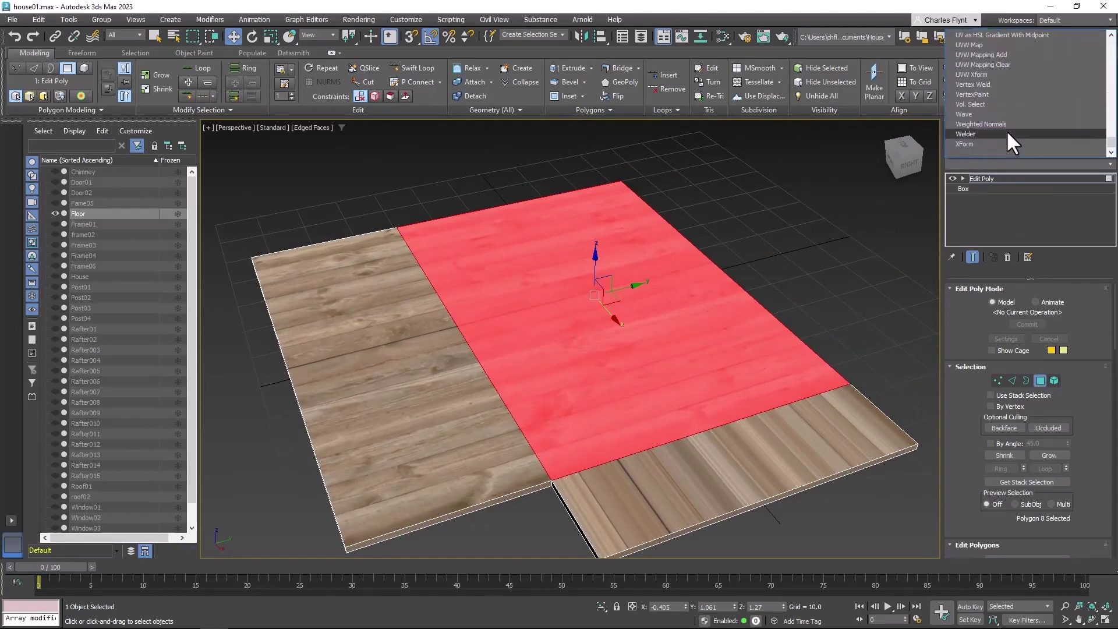
{"action": "left_click", "coordinate": [1020, 46]}
Copy the UVW Map modifier and cut it from the floor's modifier stack.
{"action": "mouse_move", "coordinate": [594, 379]}
{"action": "middle_mouse_down", "text": "alt"}
{"action": "mouse_move", "coordinate": [676, 391]}
{"action": "mouse_move", "coordinate": [613, 386]}
{"action": "middle_mouse_up", "text": "alt"}
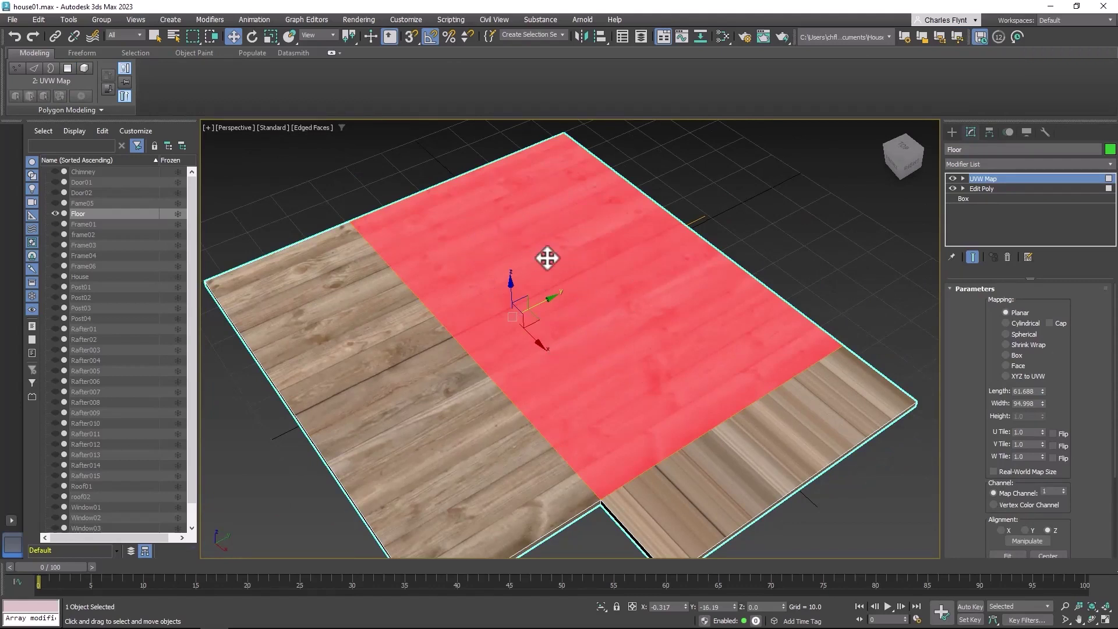
{"action": "right_click", "coordinate": [1017, 177]}
{"action": "left_click", "coordinate": [1019, 229]}
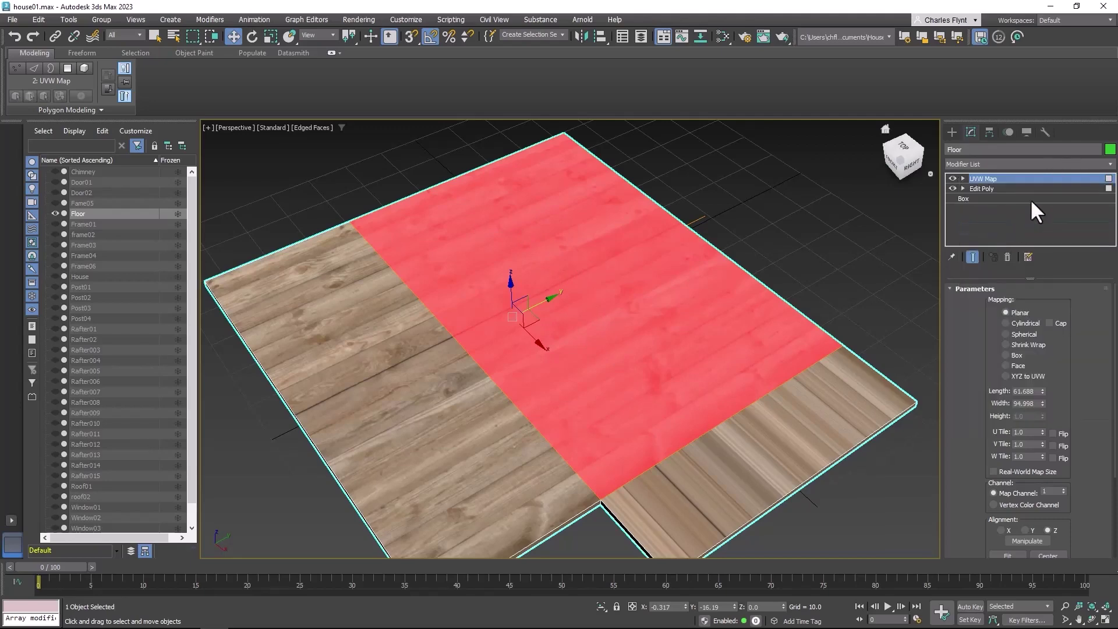
{"action": "right_click", "coordinate": [1018, 173]}
{"action": "left_click", "coordinate": [1020, 210]}
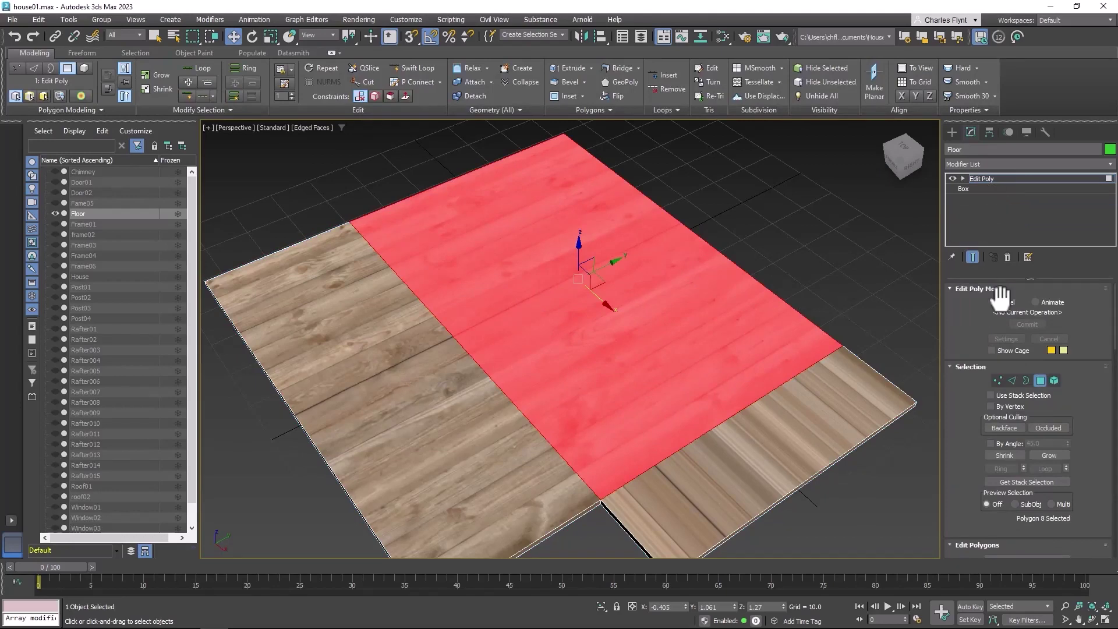
Turn off the shading of selected polygons and paste the UVW Map modifier above Edit Poly.
{"action": "mouse_move", "coordinate": [648, 366]}
{"action": "middle_mouse_down", "text": "alt"}
{"action": "mouse_move", "coordinate": [669, 365]}
{"action": "mouse_move", "coordinate": [665, 389]}
{"action": "mouse_move", "coordinate": [643, 386]}
{"action": "mouse_move", "coordinate": [641, 368]}
{"action": "middle_mouse_up", "text": "alt"}
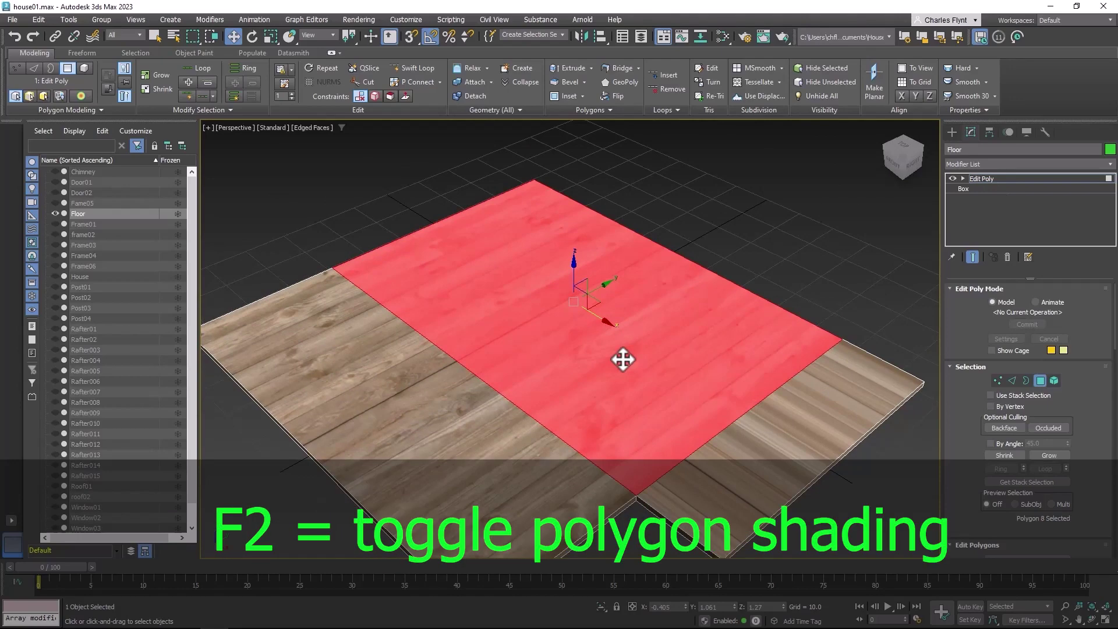
{"action": "key", "text": "F2"}
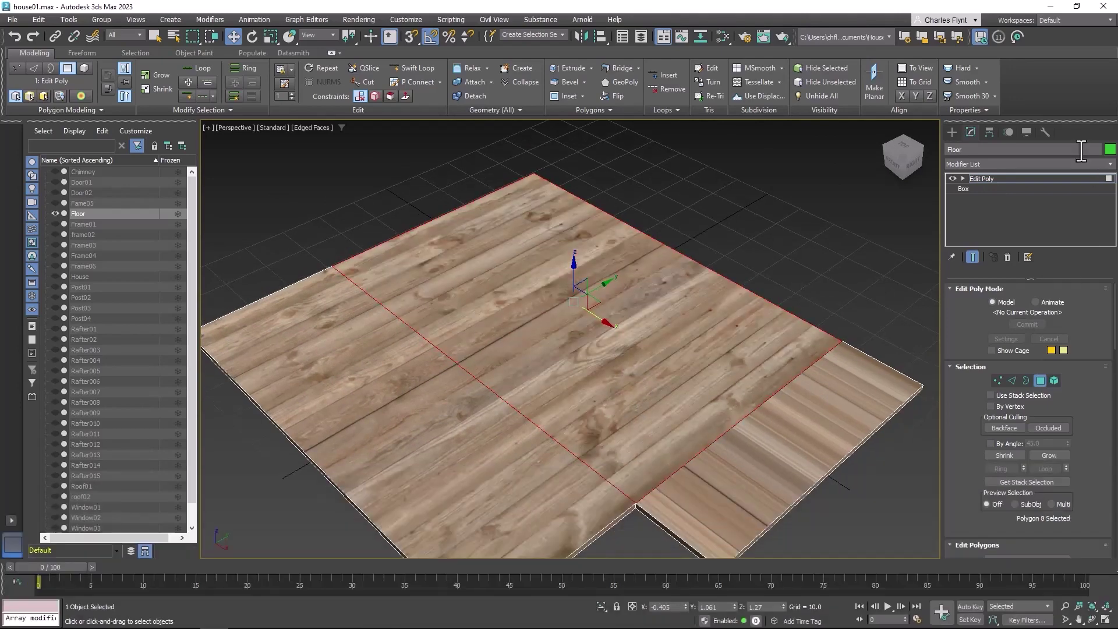
{"action": "right_click", "coordinate": [1023, 178]}
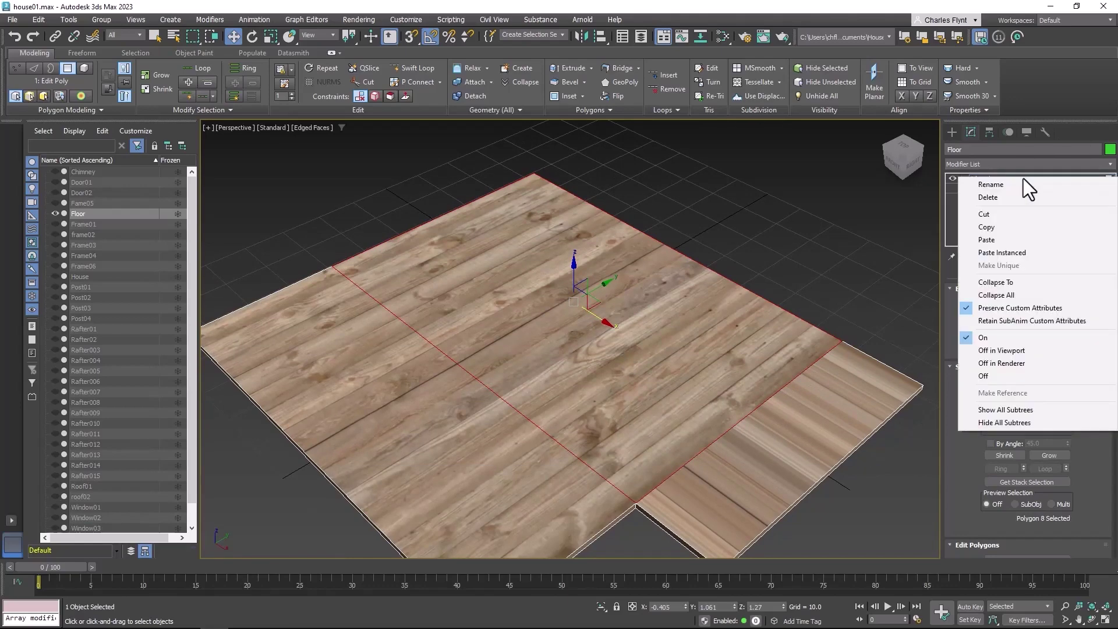
{"action": "left_click", "coordinate": [1025, 241]}
Reduce the planar UVW Map's length to 55.05 and its width to 59.849.
{"action": "middle_click_drag", "start_coordinate": [721, 362], "coordinate": [767, 383], "text": "alt"}
{"action": "scroll", "coordinate": [699, 343], "scroll_direction": "down", "scroll_amount": 6}
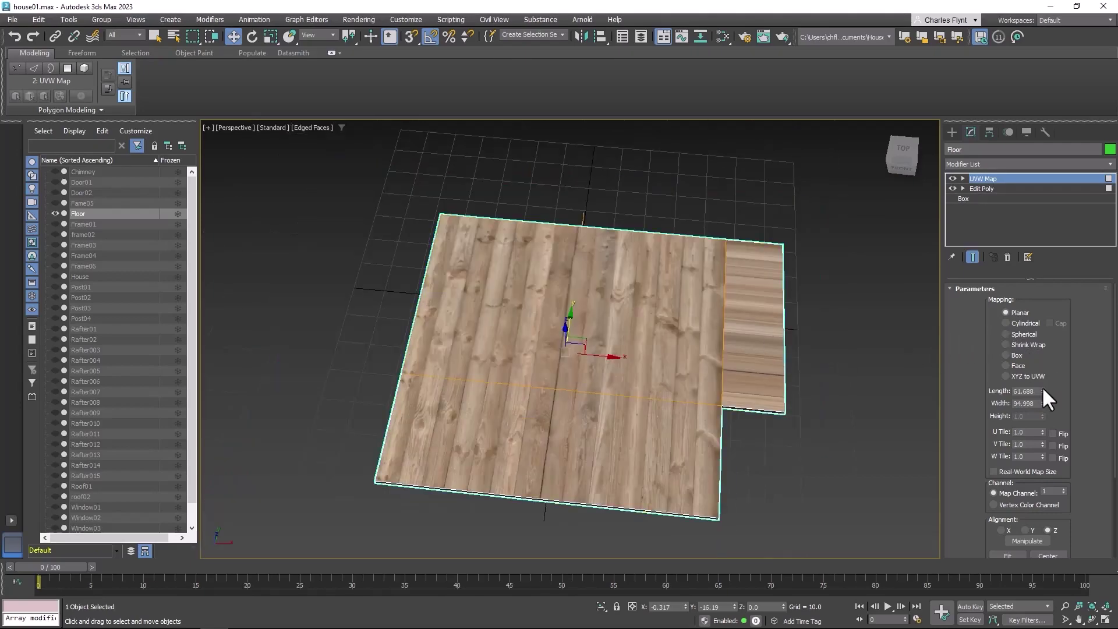
{"action": "mouse_move", "coordinate": [1042, 389]}
{"action": "left_mouse_down"}
{"action": "mouse_move", "coordinate": [1045, 427]}
{"action": "mouse_move", "coordinate": [1043, 399]}
{"action": "left_mouse_up"}
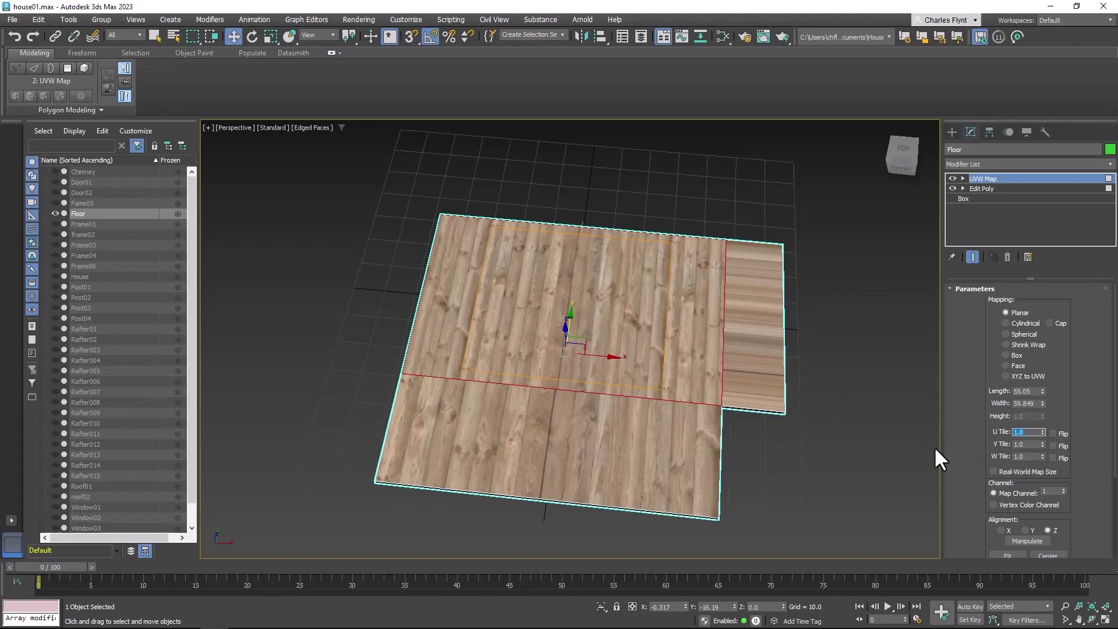
Set the UVW Map's U Tile and V Tile to 2.0.
{"action": "type", "text": "2"}
{"action": "key", "text": "Return"}
{"action": "key", "text": "Tab"}
{"action": "type", "text": "2"}
{"action": "key", "text": "Return"}
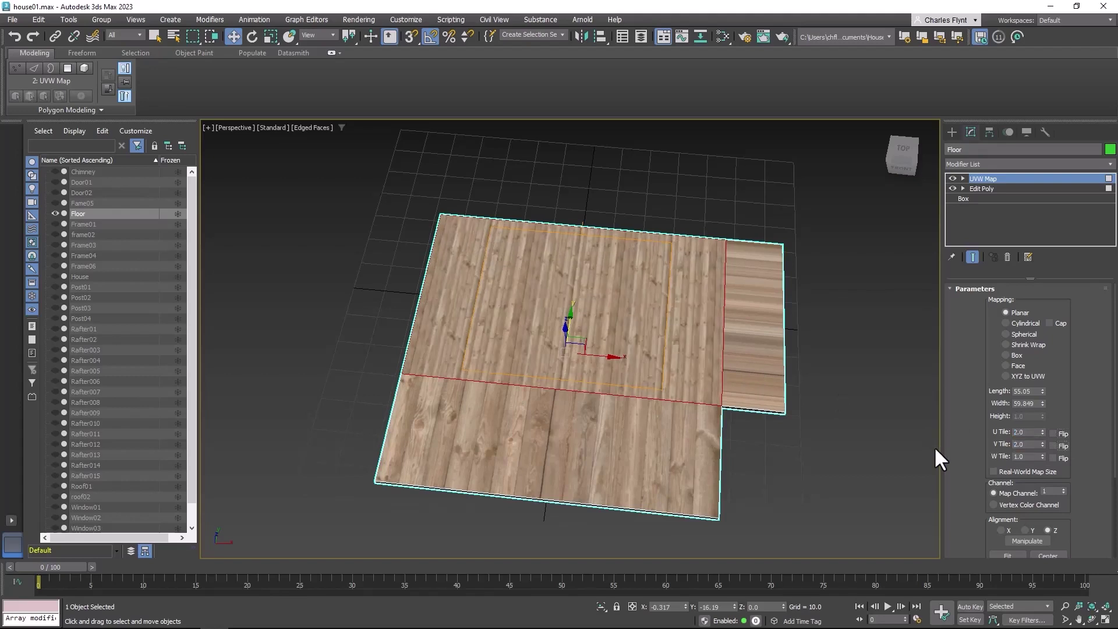
Check the tiled planks up close and copy the adjusted UVW Map modifier from the floor's stack.
{"action": "scroll", "coordinate": [646, 376], "scroll_direction": "up", "scroll_amount": 4}
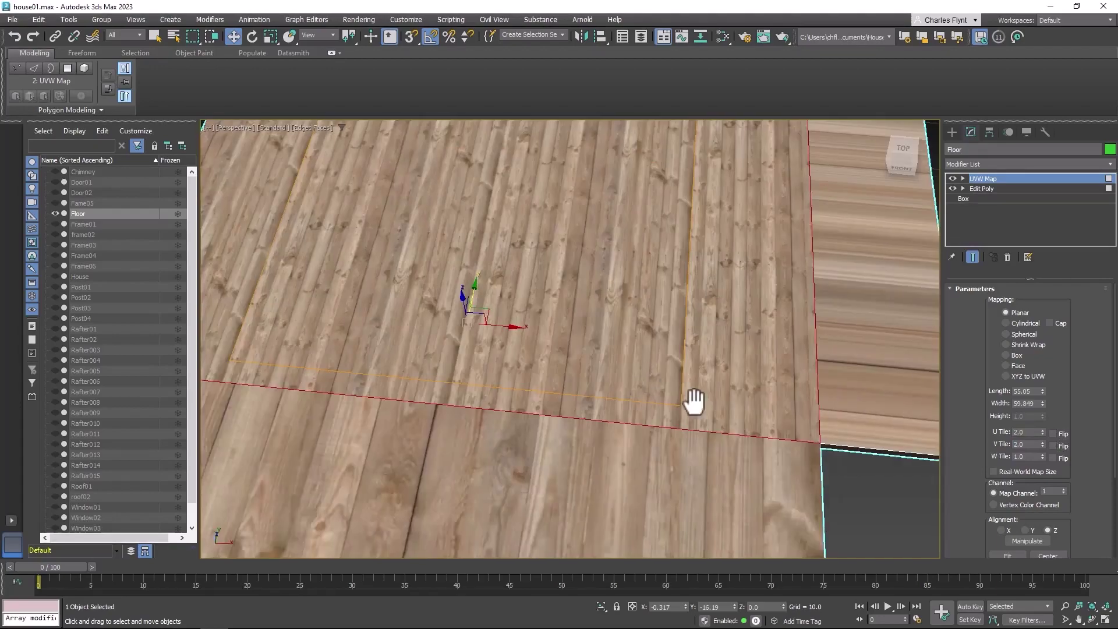
{"action": "mouse_move", "coordinate": [693, 399]}
{"action": "middle_mouse_down"}
{"action": "mouse_move", "coordinate": [747, 413]}
{"action": "mouse_move", "coordinate": [696, 390]}
{"action": "mouse_move", "coordinate": [657, 402]}
{"action": "mouse_move", "coordinate": [724, 417]}
{"action": "mouse_move", "coordinate": [749, 400]}
{"action": "mouse_move", "coordinate": [710, 414]}
{"action": "middle_mouse_up"}
{"action": "scroll", "coordinate": [749, 399], "scroll_direction": "down", "scroll_amount": 4}
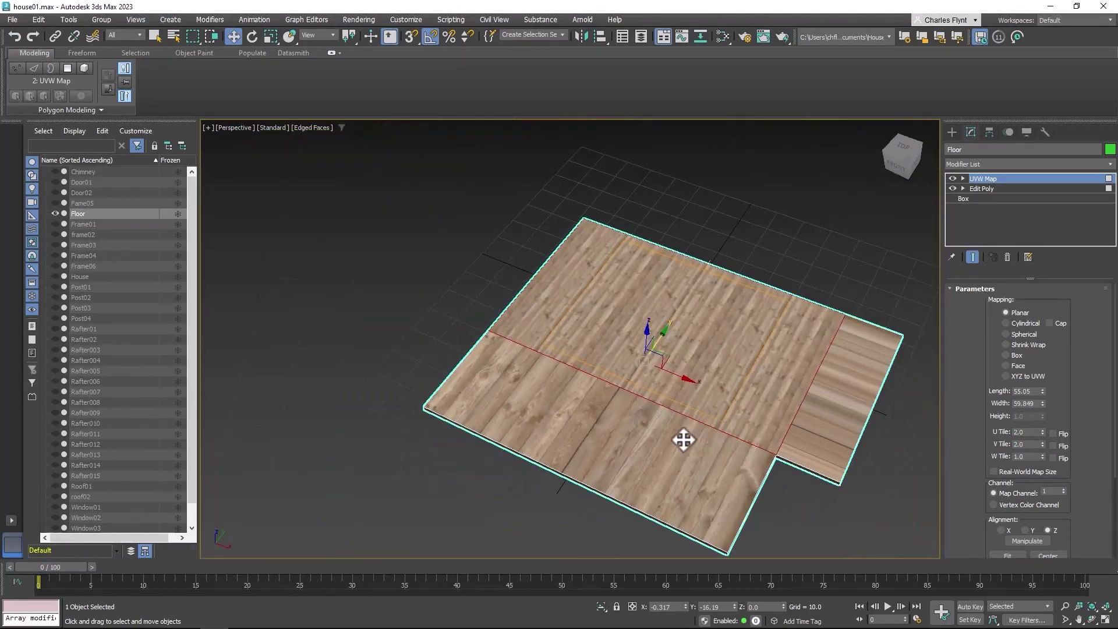
{"action": "right_click", "coordinate": [1013, 176]}
{"action": "left_click", "coordinate": [1032, 228]}
Add a second Edit Poly above the UVW Map and select the floor's narrow extension polygon at polygon level.
{"action": "left_click", "coordinate": [1015, 163]}
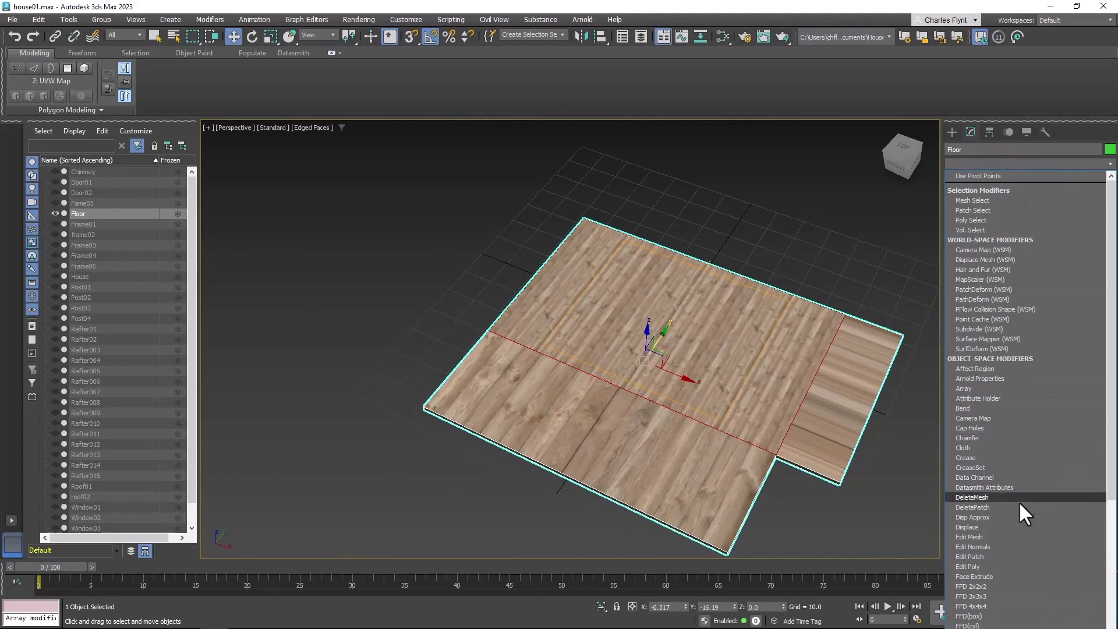
{"action": "left_click", "coordinate": [1024, 566]}
{"action": "left_click", "coordinate": [1040, 380]}
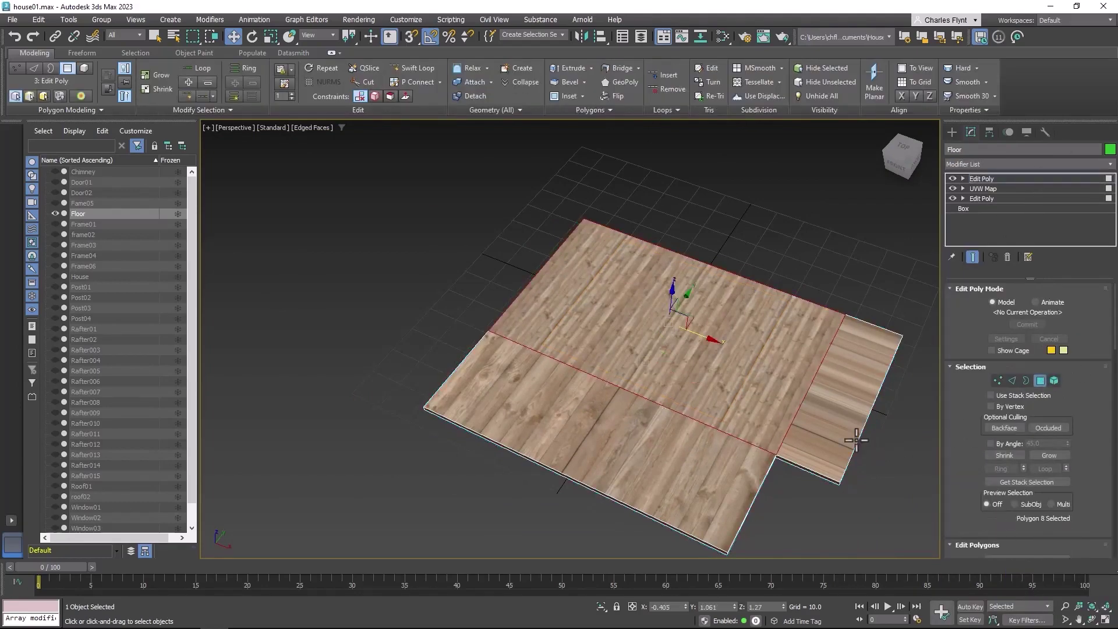
{"action": "left_click", "coordinate": [851, 412]}
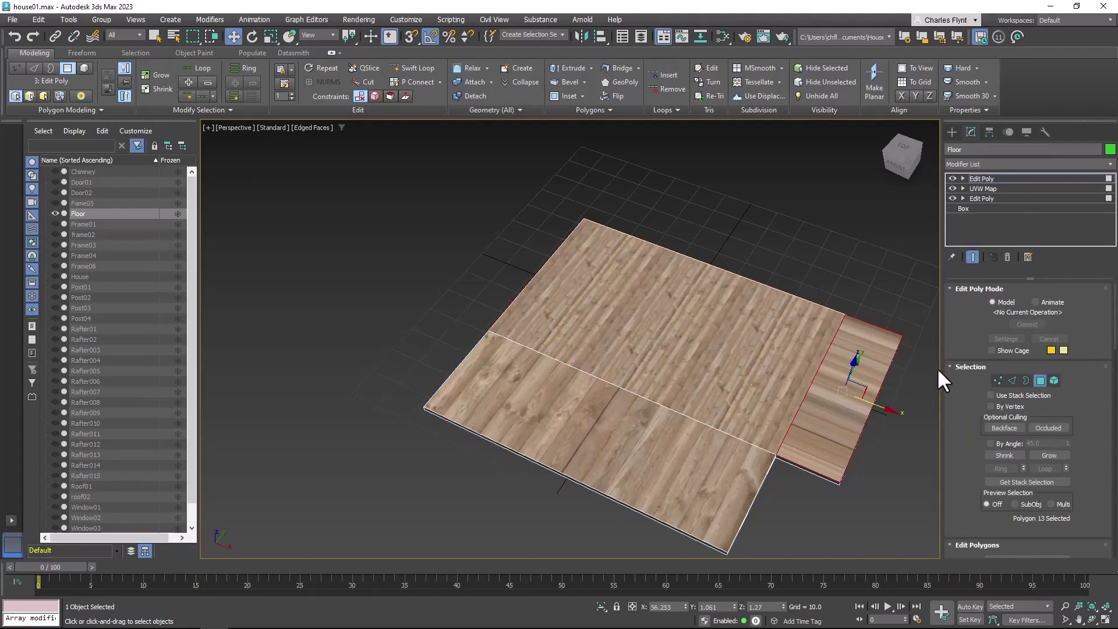
Examine the plank texture on the narrow extension polygon beside the main floor area.
{"action": "middle_click_drag", "start_coordinate": [909, 407], "coordinate": [865, 376]}
{"action": "scroll", "coordinate": [778, 380], "scroll_direction": "down", "scroll_amount": 3}
{"action": "scroll", "coordinate": [778, 380], "scroll_direction": "up", "scroll_amount": 8}
{"action": "scroll", "coordinate": [865, 375], "scroll_direction": "down", "scroll_amount": 5}
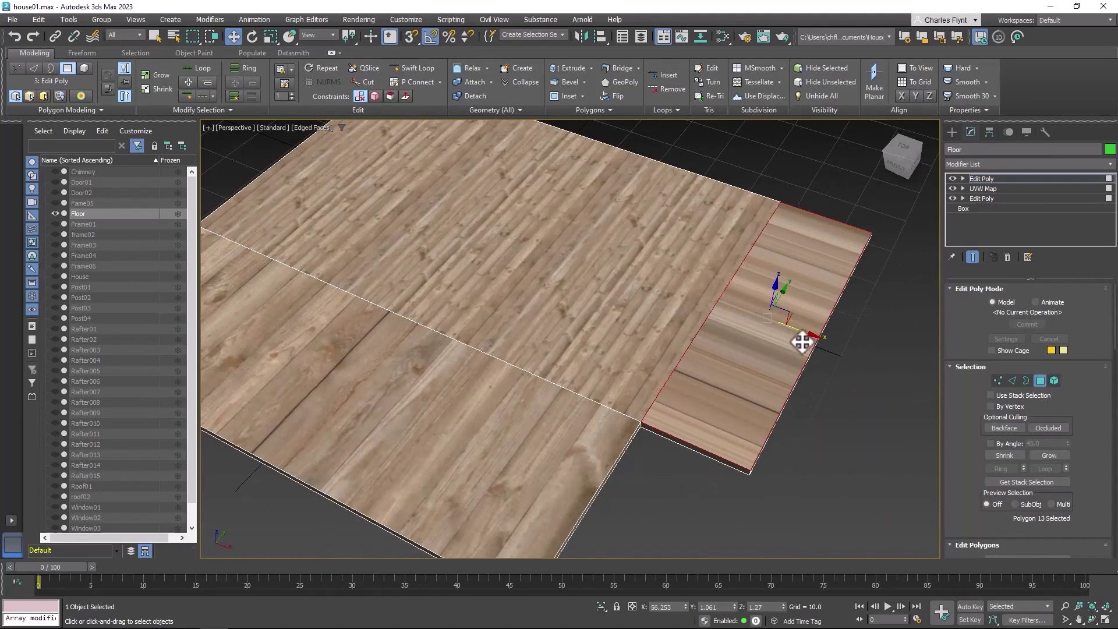
{"action": "middle_click_drag", "start_coordinate": [803, 342], "coordinate": [797, 338], "text": "alt"}
{"action": "middle_click_drag", "start_coordinate": [797, 329], "coordinate": [788, 376]}
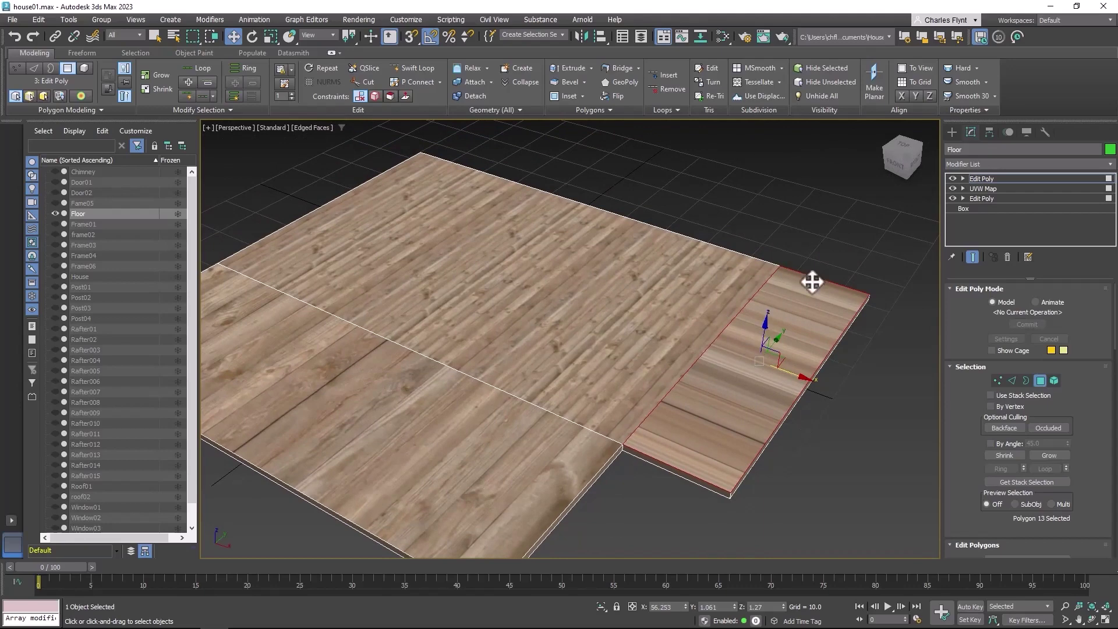
{"action": "mouse_move", "coordinate": [736, 412]}
{"action": "middle_mouse_down"}
{"action": "mouse_move", "coordinate": [734, 401]}
{"action": "mouse_move", "coordinate": [732, 412]}
{"action": "middle_mouse_up"}
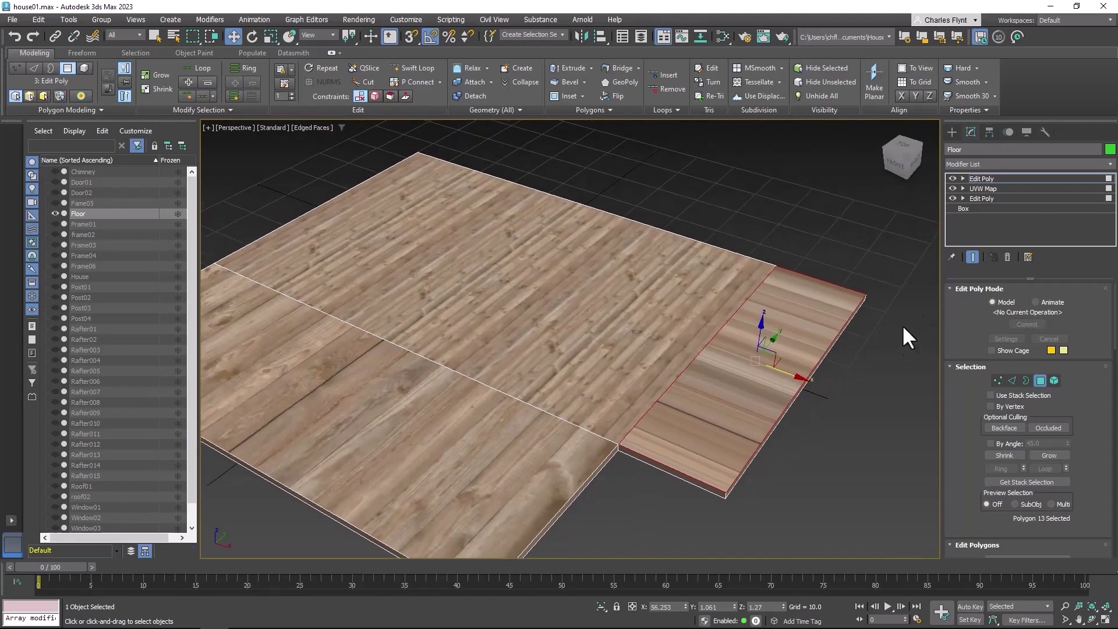
{"action": "left_click", "coordinate": [985, 164]}
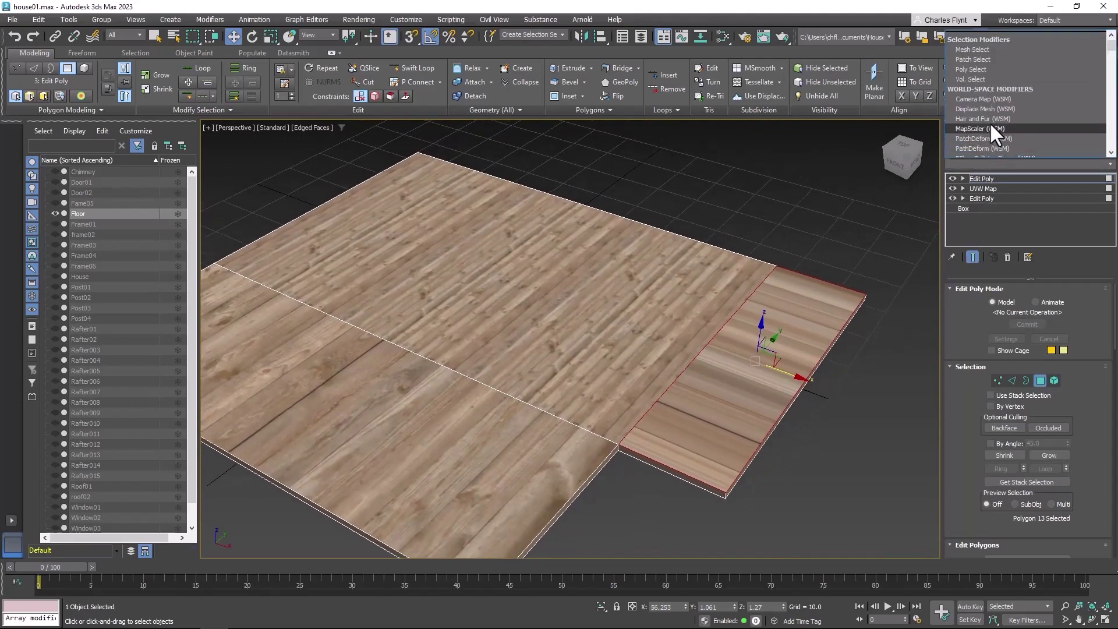
{"action": "scroll", "coordinate": [991, 117], "scroll_direction": "down", "scroll_amount": 3}
{"action": "scroll", "coordinate": [991, 117], "scroll_direction": "down", "scroll_amount": 5}
{"action": "left_click", "coordinate": [818, 197]}
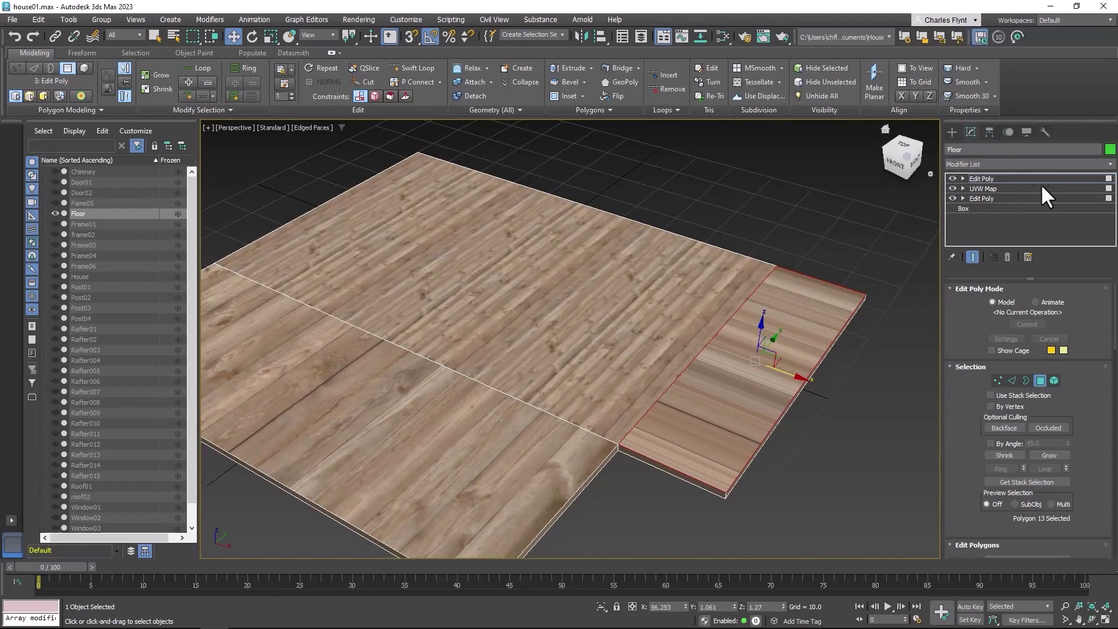
Paste the copied UVW Map above the top Edit Poly and rotate its gizmo about 90 degrees around Z.
{"action": "right_click", "coordinate": [1017, 178]}
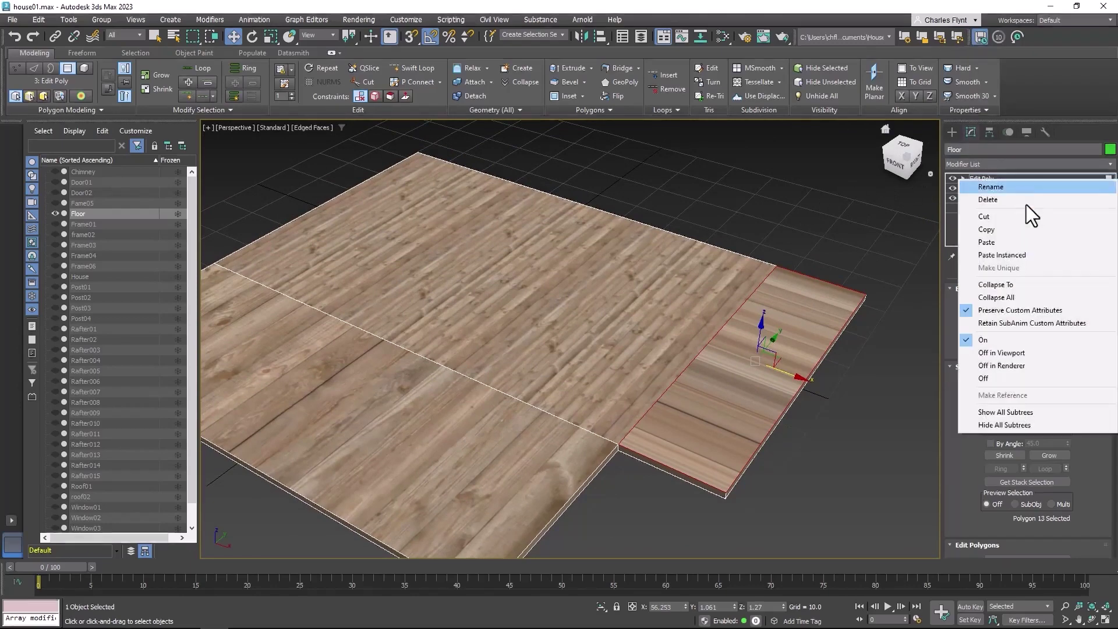
{"action": "left_click", "coordinate": [1032, 247]}
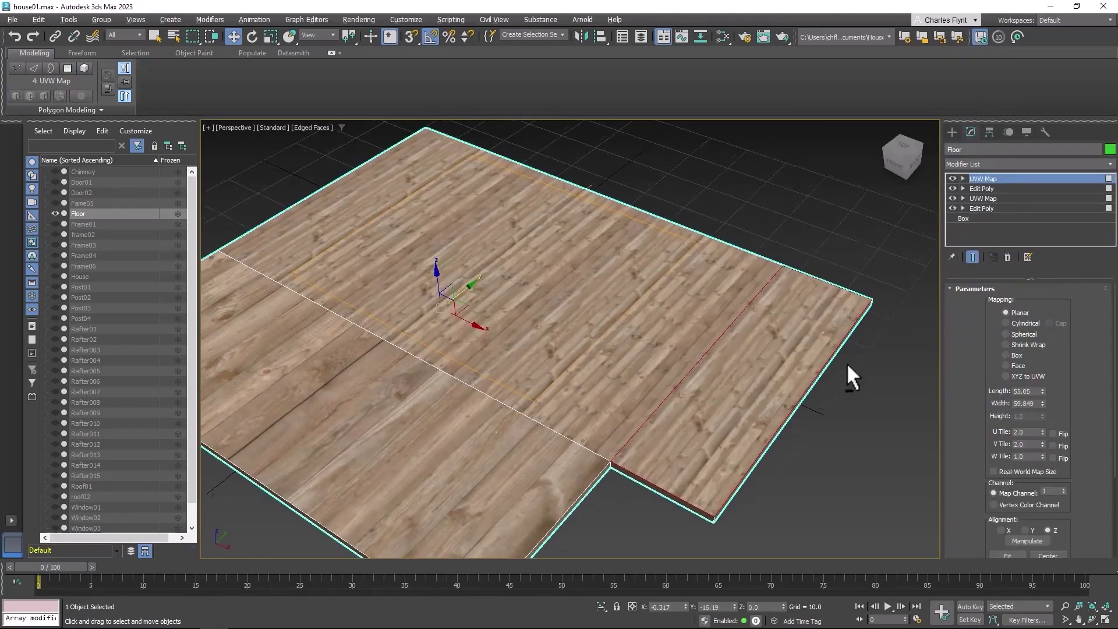
{"action": "left_click", "coordinate": [962, 178]}
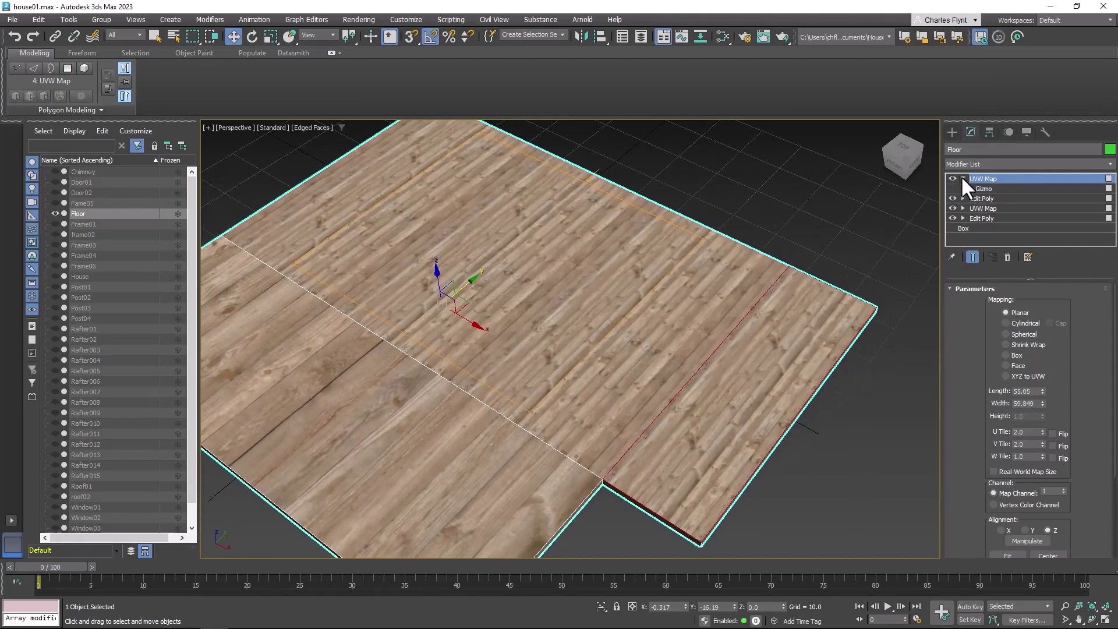
{"action": "left_click", "coordinate": [990, 188]}
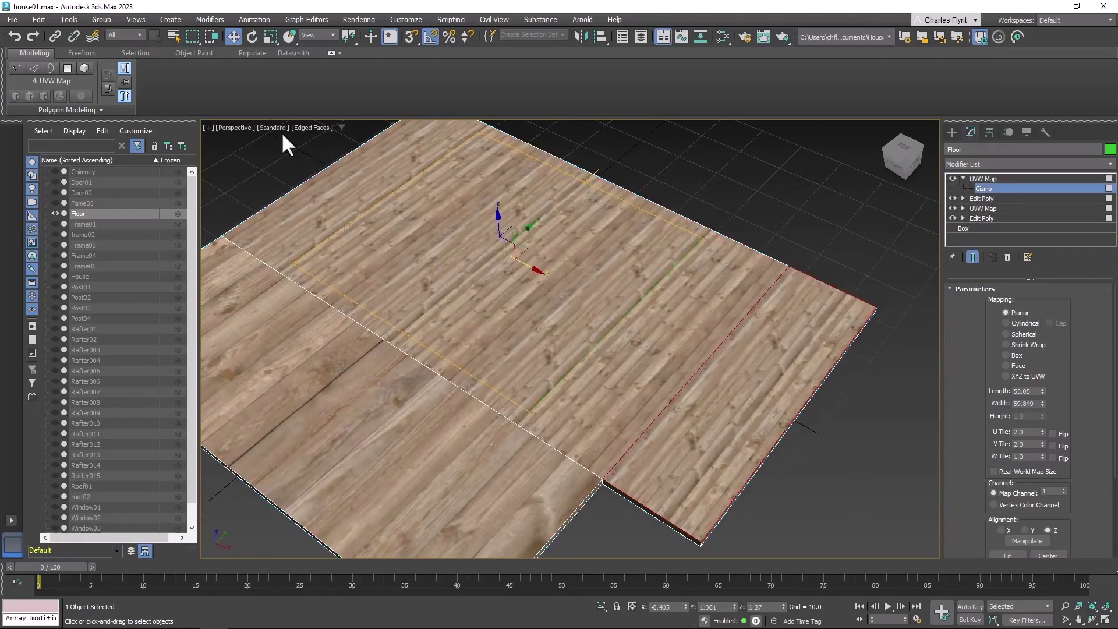
{"action": "left_click", "coordinate": [251, 37]}
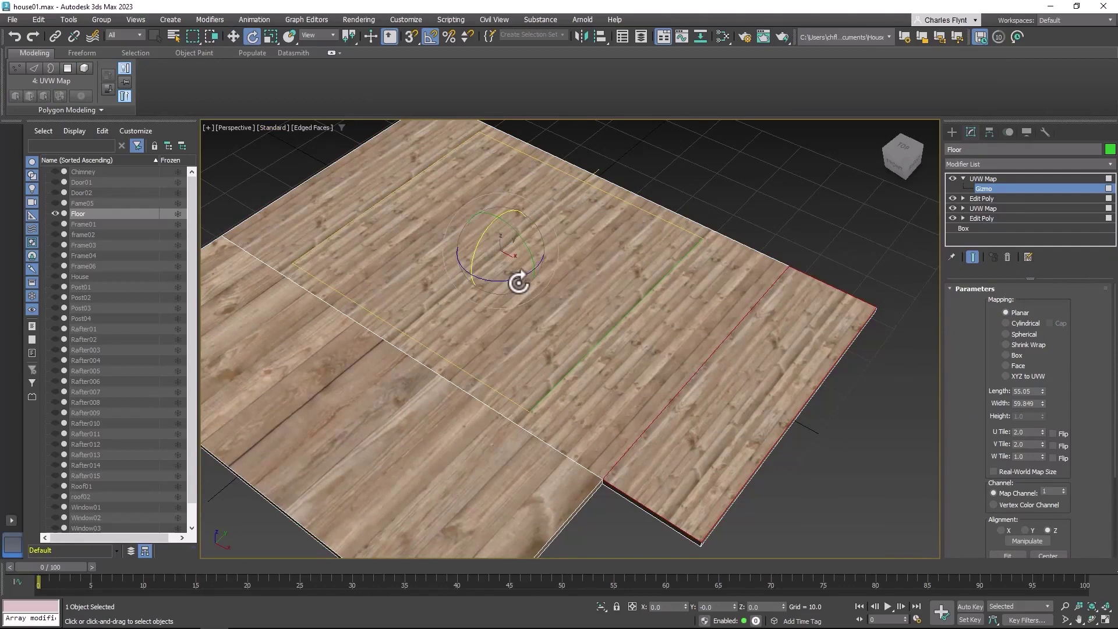
{"action": "left_click_drag", "start_coordinate": [510, 280], "coordinate": [560, 267]}
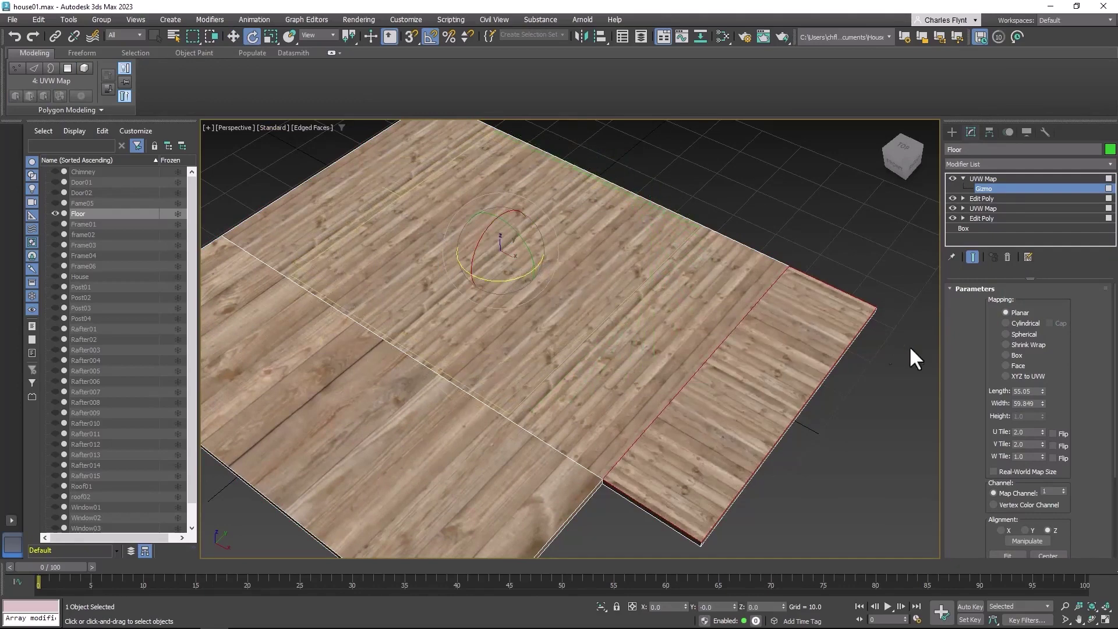
Set the U Tile of the narrow extension's UVW Map to 1.38 and leave its gizmo level.
{"action": "middle_click_drag", "start_coordinate": [841, 388], "coordinate": [824, 323], "text": "alt"}
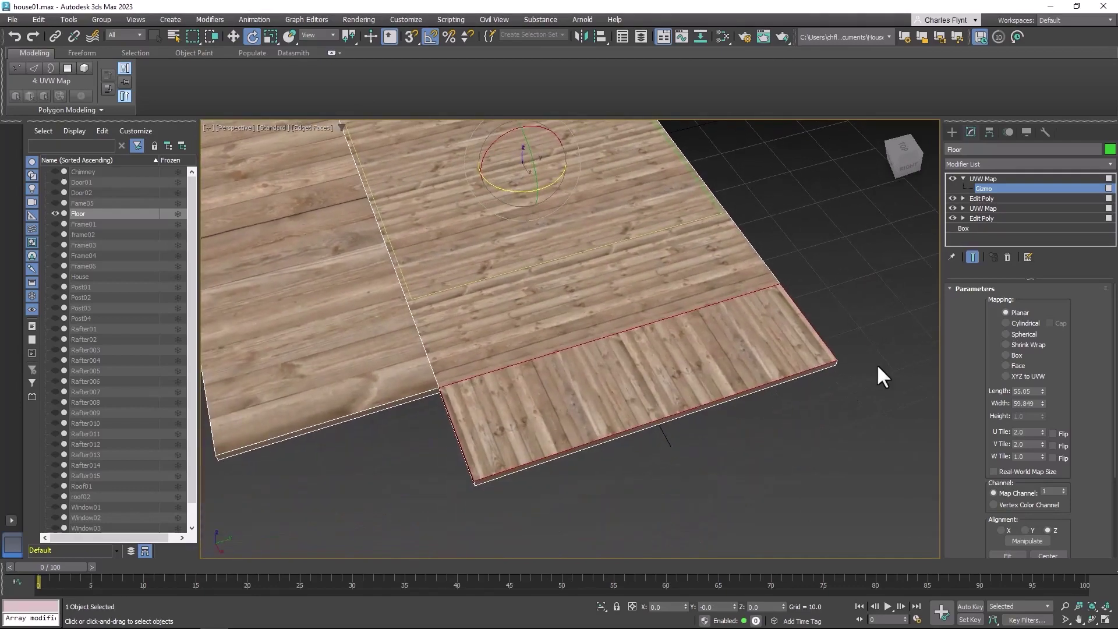
{"action": "left_click_drag", "start_coordinate": [1045, 433], "coordinate": [1049, 466]}
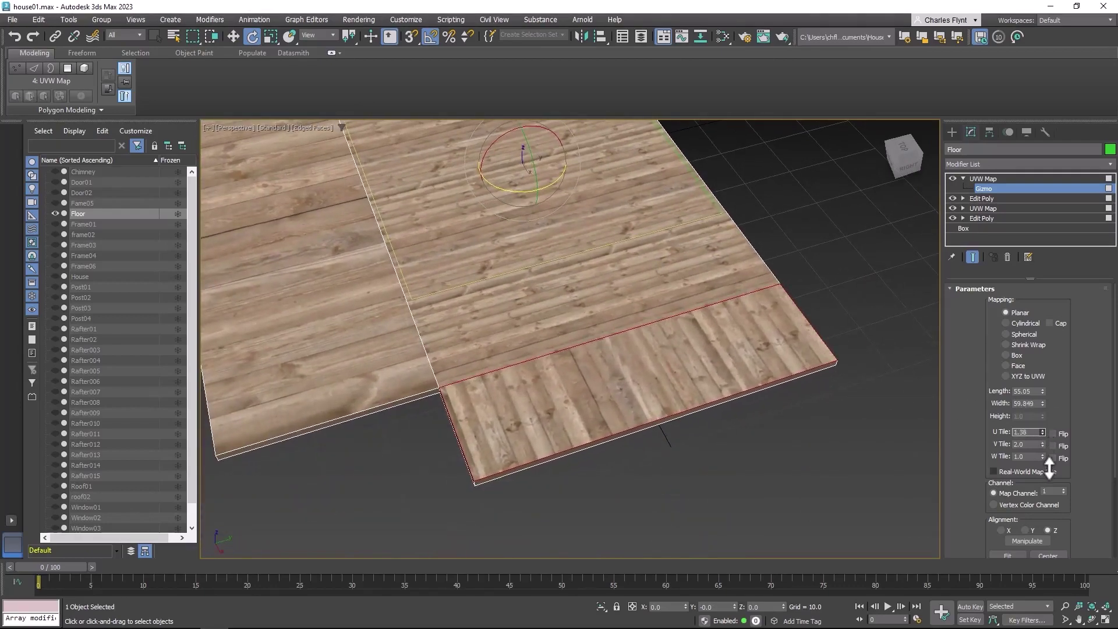
{"action": "middle_click_drag", "start_coordinate": [602, 401], "coordinate": [616, 434], "text": "alt"}
{"action": "left_click", "coordinate": [963, 179]}
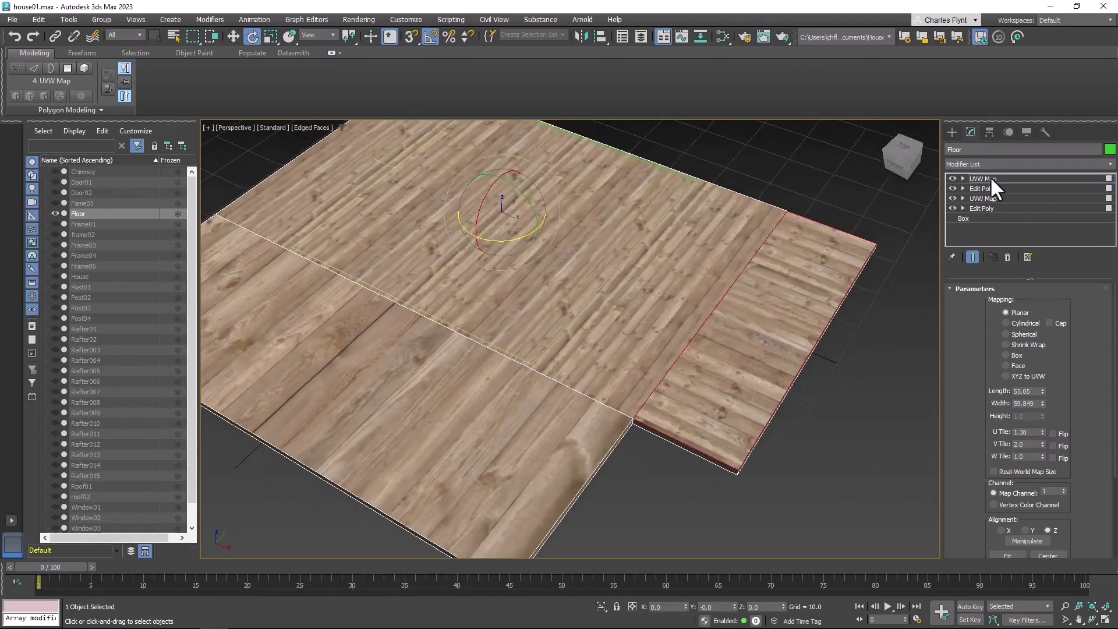
{"action": "middle_click_drag", "start_coordinate": [638, 348], "coordinate": [620, 358], "text": "alt"}
{"action": "middle_click_drag", "start_coordinate": [572, 406], "coordinate": [559, 386]}
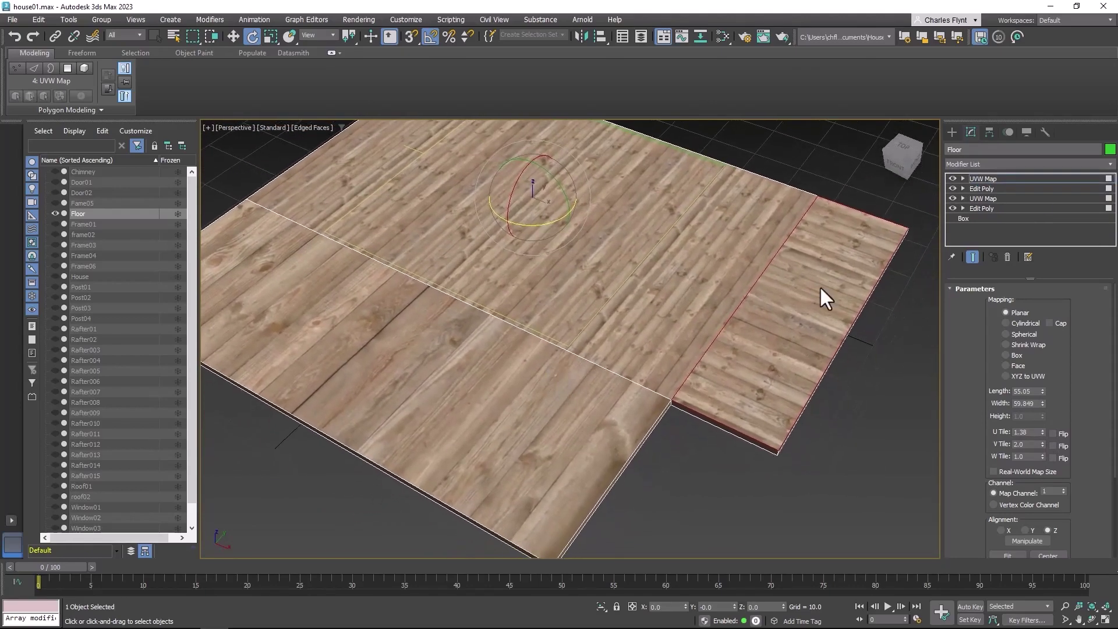
Add a third Edit Poly above the top UVW Map and select the front porch section's top polygon at polygon level.
{"action": "left_click", "coordinate": [994, 162]}
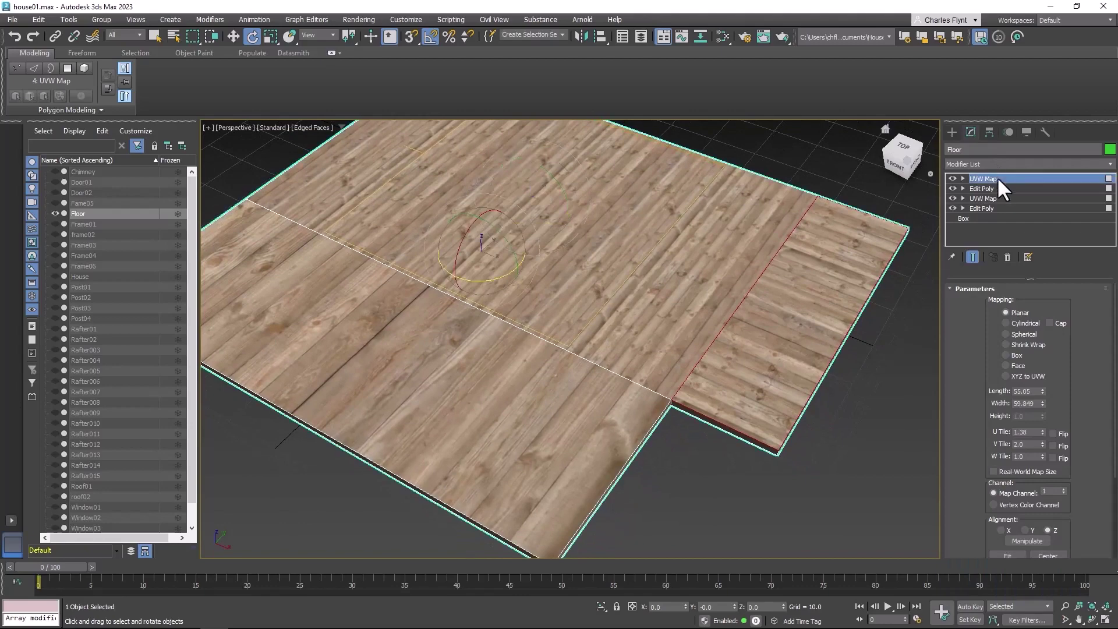
{"action": "left_click", "coordinate": [999, 162]}
{"action": "scroll", "coordinate": [1001, 90], "scroll_direction": "down", "scroll_amount": 5}
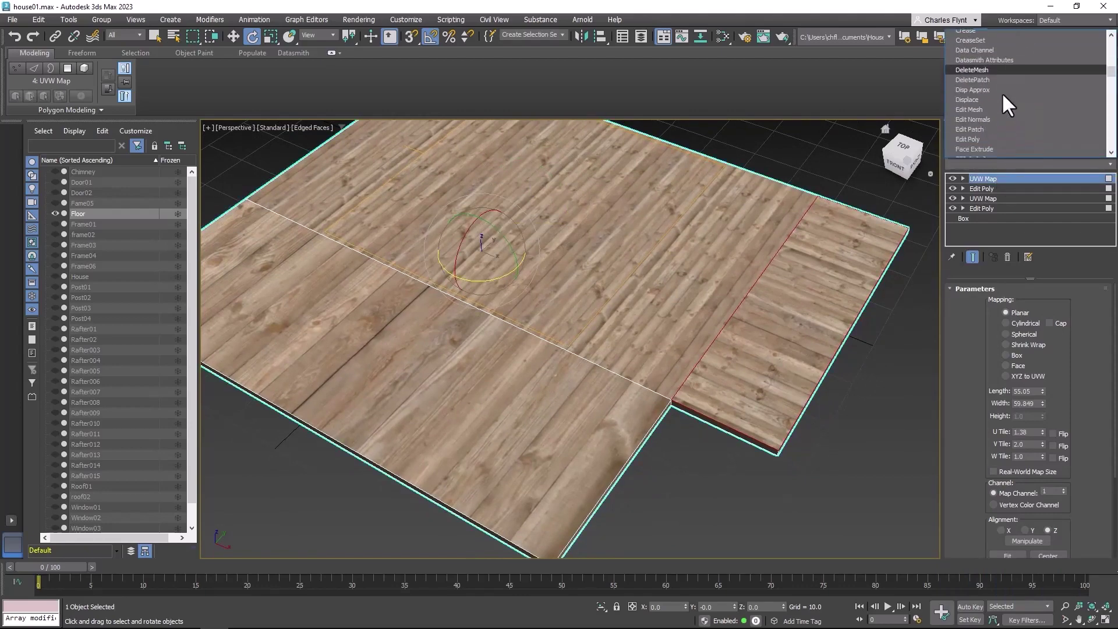
{"action": "left_click", "coordinate": [1006, 90]}
{"action": "left_click", "coordinate": [1040, 380]}
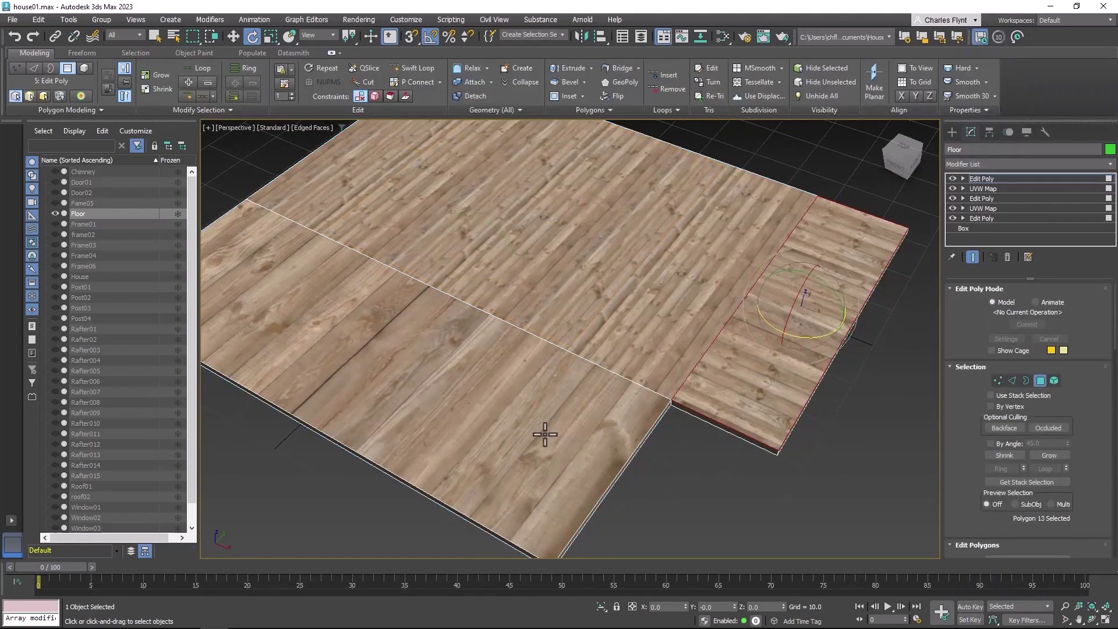
{"action": "left_click", "coordinate": [556, 425]}
{"action": "middle_click_drag", "start_coordinate": [557, 424], "coordinate": [599, 413]}
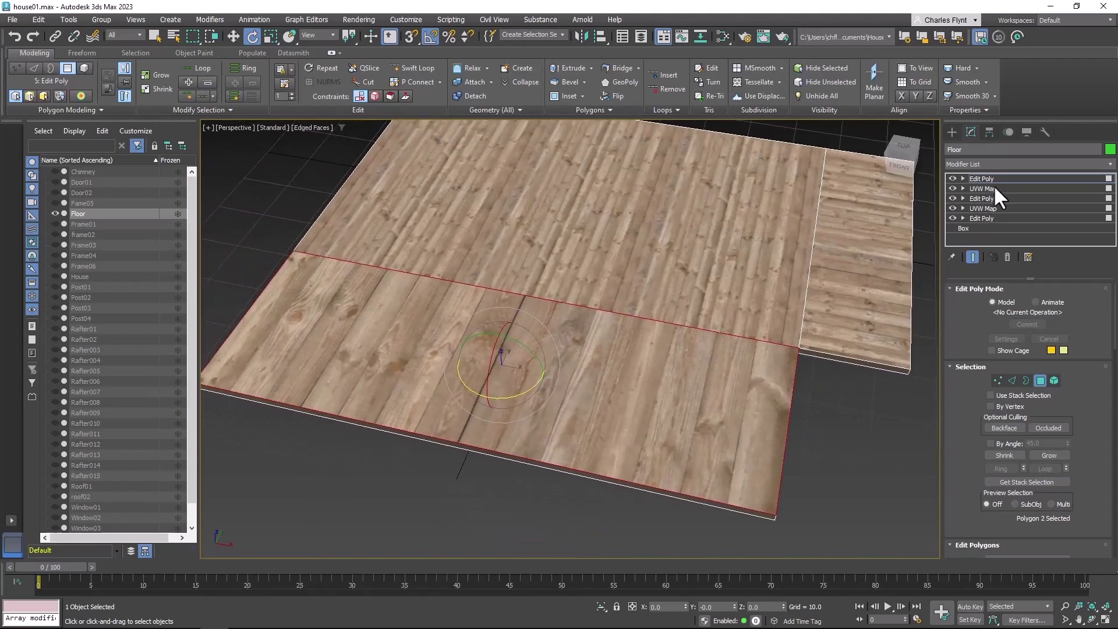
Paste the copied UVW Map above the new Edit Poly and set its length to 57.803 and width to 104.736.
{"action": "right_click", "coordinate": [1005, 175]}
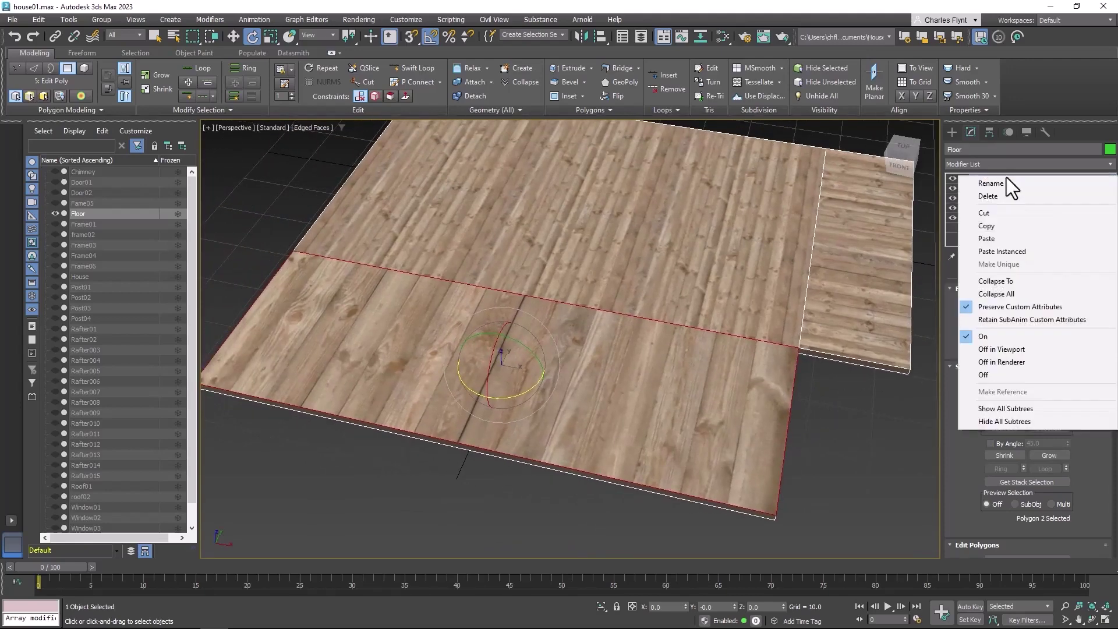
{"action": "left_click", "coordinate": [1011, 237]}
{"action": "middle_click_drag", "start_coordinate": [599, 358], "coordinate": [609, 364], "text": "alt"}
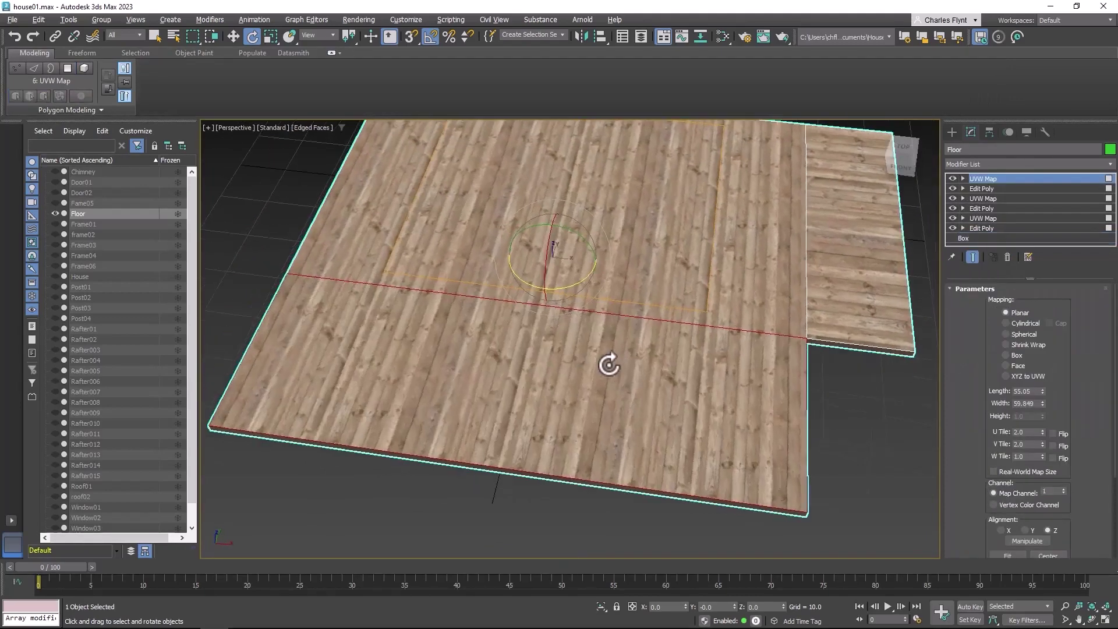
{"action": "left_click_drag", "start_coordinate": [1042, 391], "coordinate": [1051, 358]}
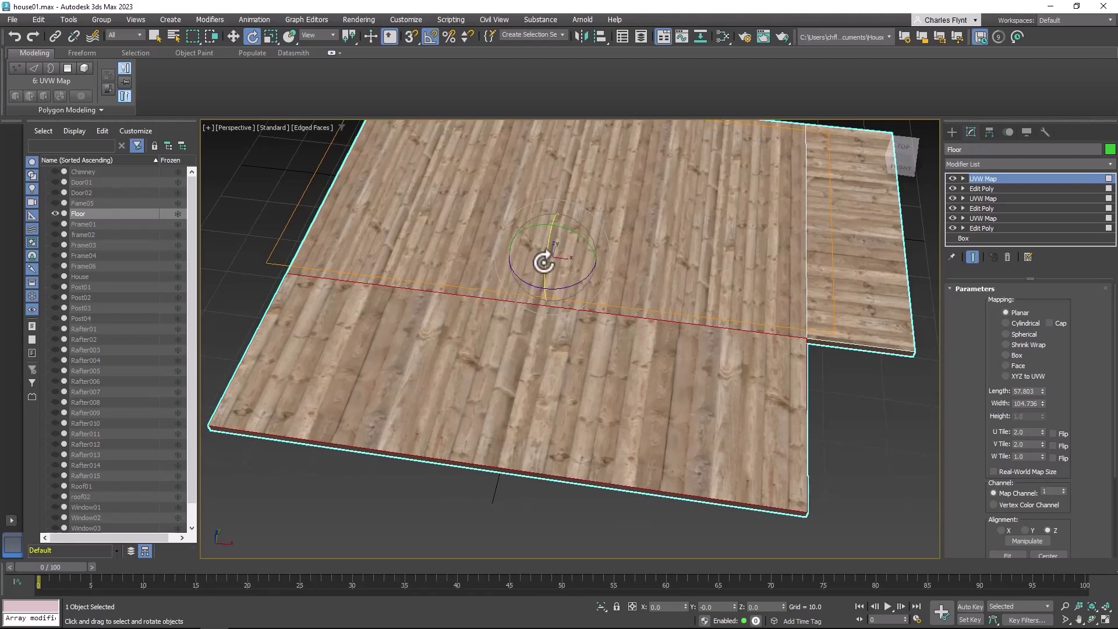
Move the top UVW Map's gizmo about 2.6 units along X to shift the planks on the front porch section.
{"action": "middle_click_drag", "start_coordinate": [541, 271], "coordinate": [568, 304]}
{"action": "left_click", "coordinate": [962, 179]}
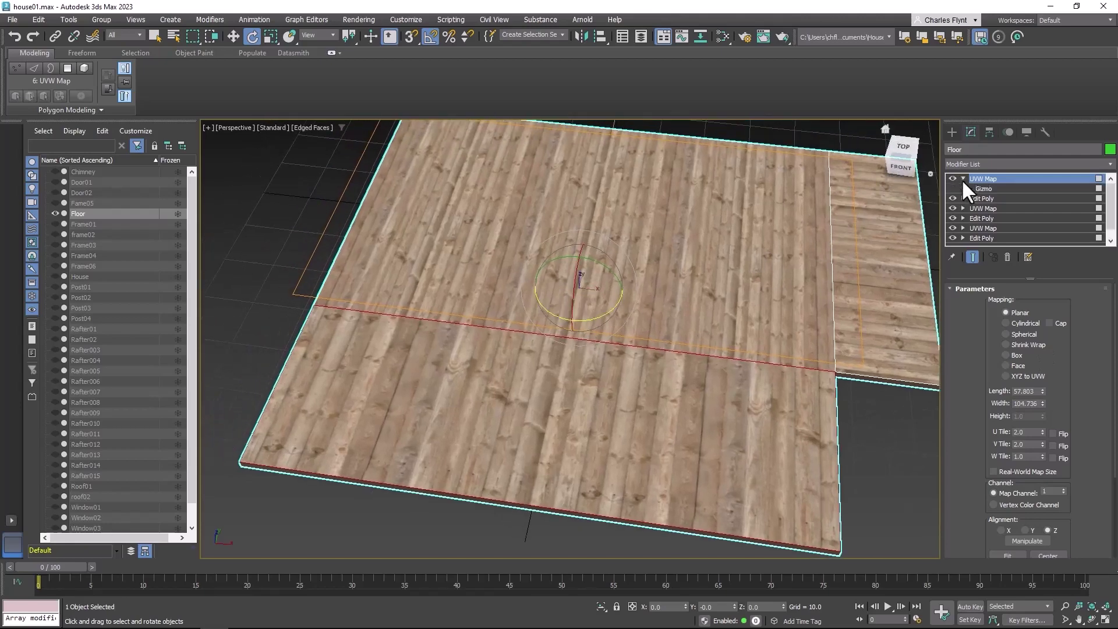
{"action": "left_click", "coordinate": [986, 188]}
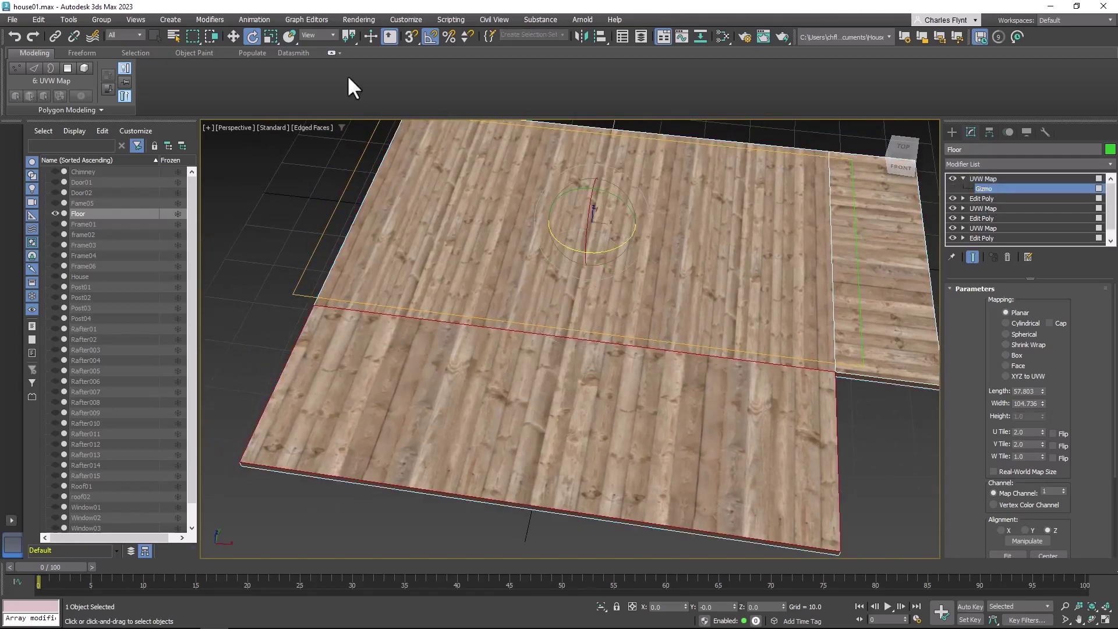
{"action": "key", "text": "w"}
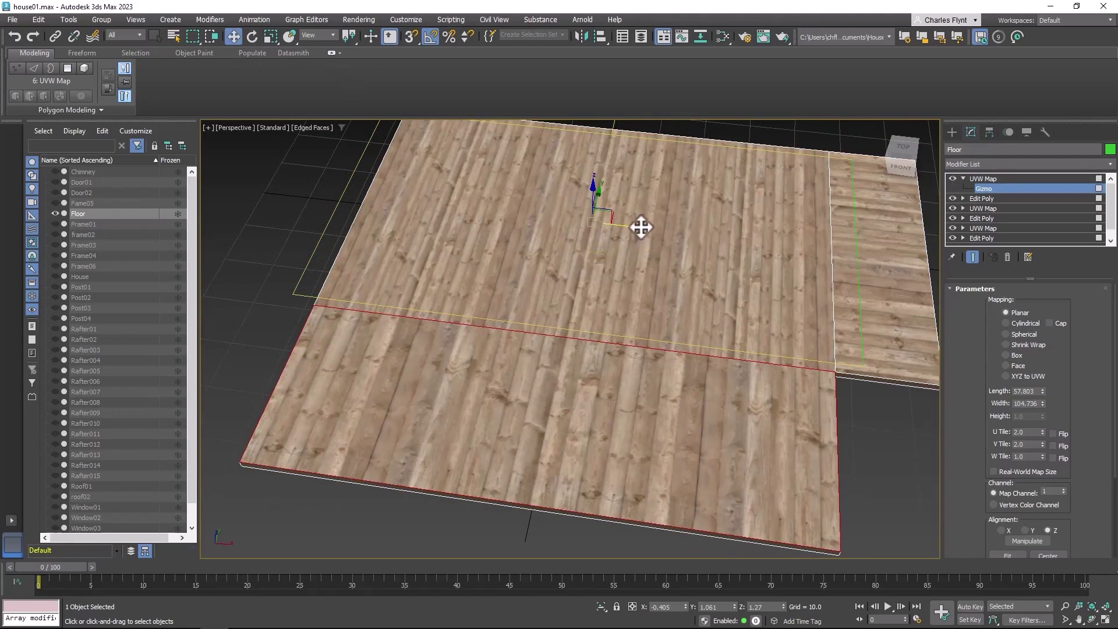
{"action": "left_click_drag", "start_coordinate": [641, 227], "coordinate": [651, 224]}
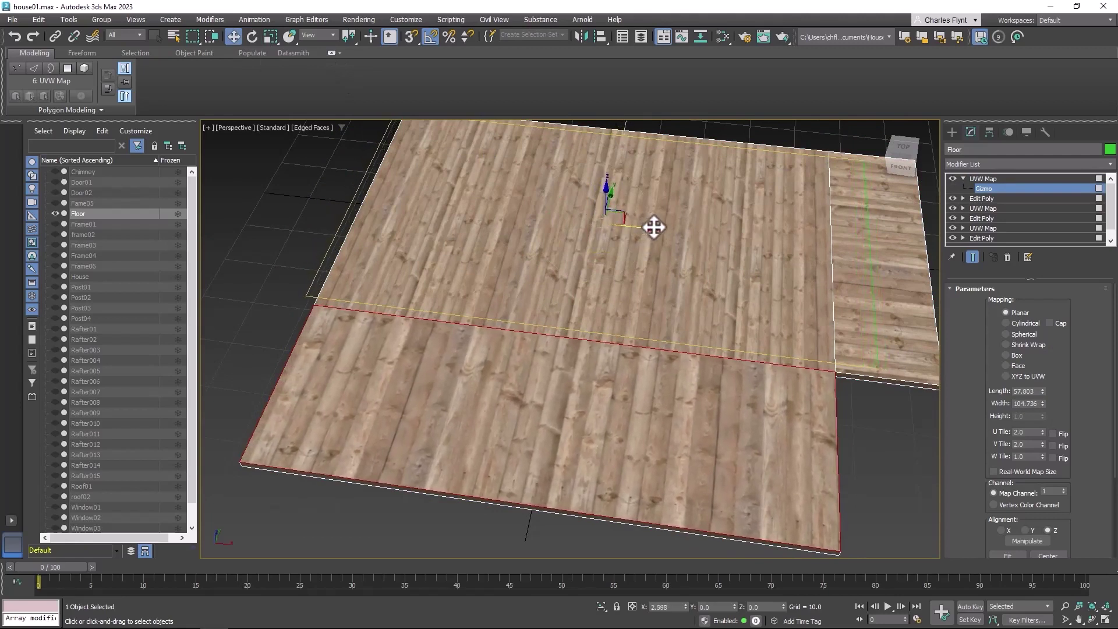
Leave the gizmo level and add another Edit Poly modifier at the top of the floor's stack.
{"action": "left_click", "coordinate": [983, 178]}
{"action": "left_click", "coordinate": [991, 166]}
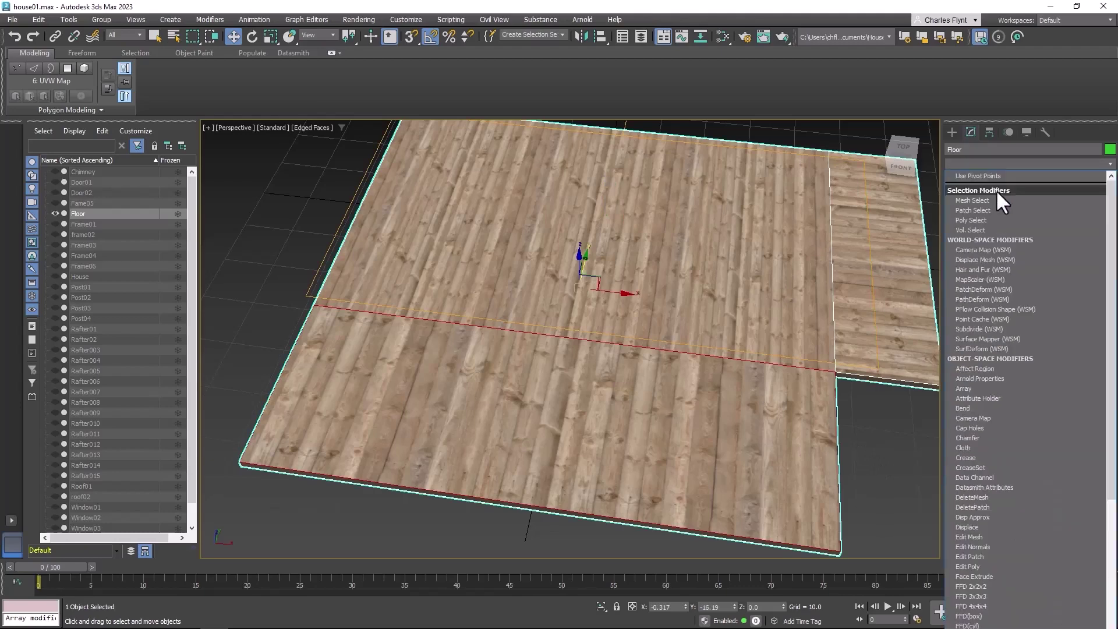
{"action": "scroll", "coordinate": [1022, 394], "scroll_direction": "down", "scroll_amount": 5}
{"action": "left_click", "coordinate": [1026, 452]}
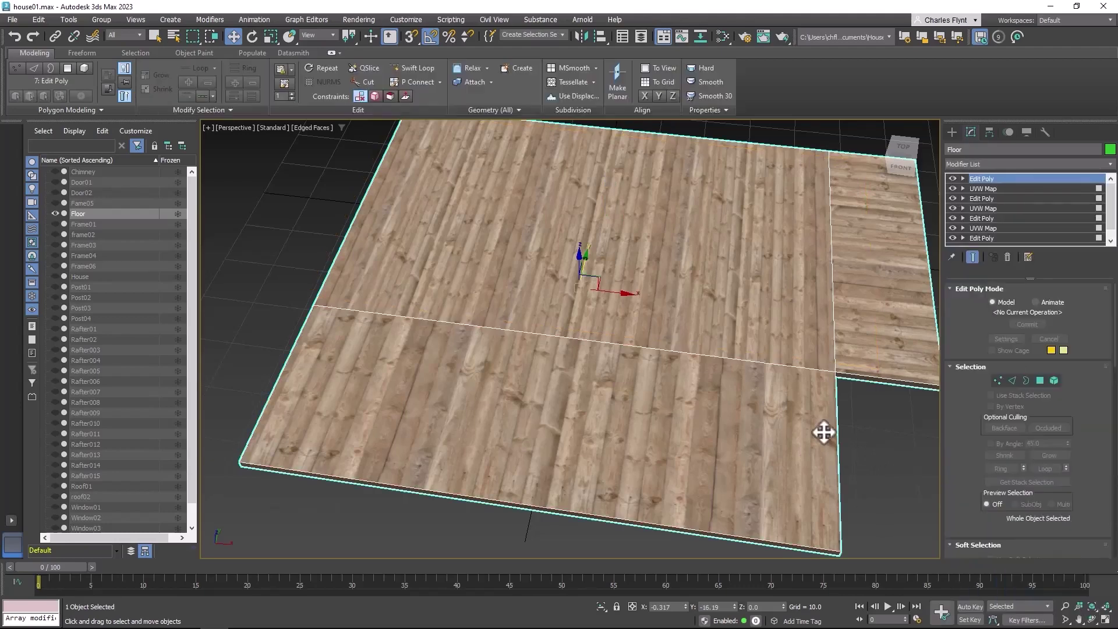
Examine the wood texture along the floor's side edges and around the inner corner by the extension.
{"action": "middle_click_drag", "start_coordinate": [823, 429], "coordinate": [734, 406], "text": "alt"}
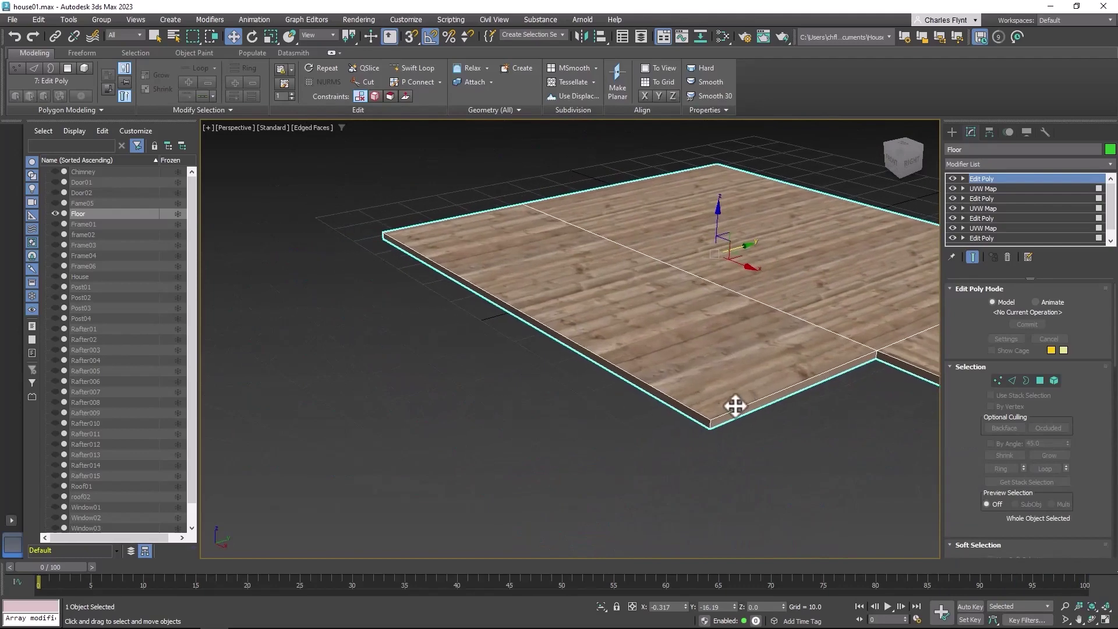
{"action": "scroll", "coordinate": [661, 394], "scroll_direction": "up", "scroll_amount": 5}
{"action": "middle_click_drag", "start_coordinate": [661, 394], "coordinate": [665, 359]}
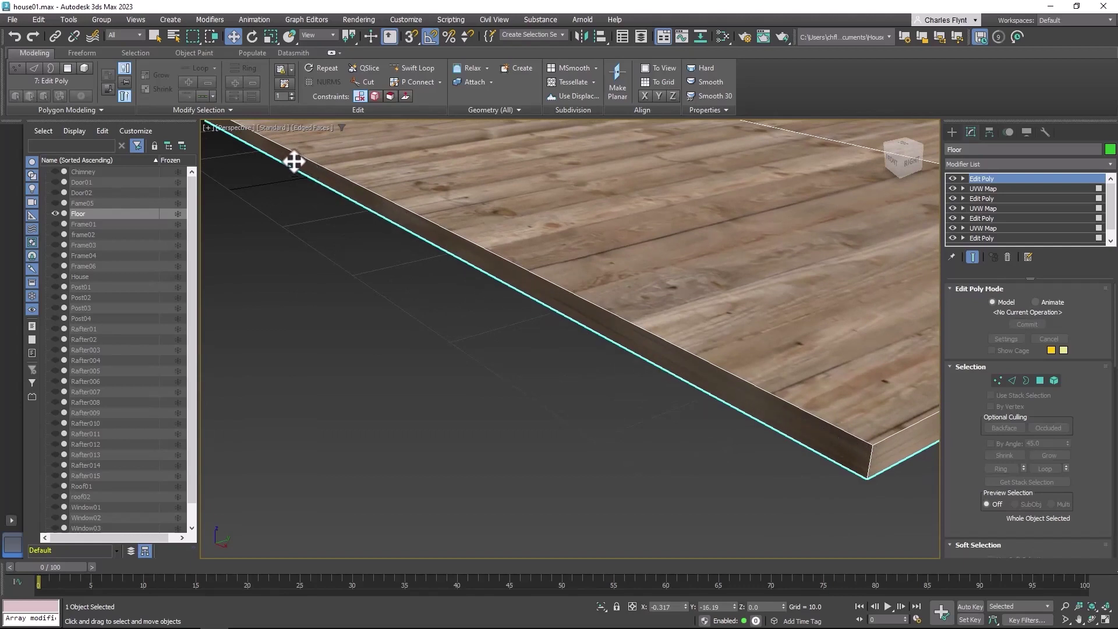
{"action": "middle_click_drag", "start_coordinate": [739, 339], "coordinate": [317, 334]}
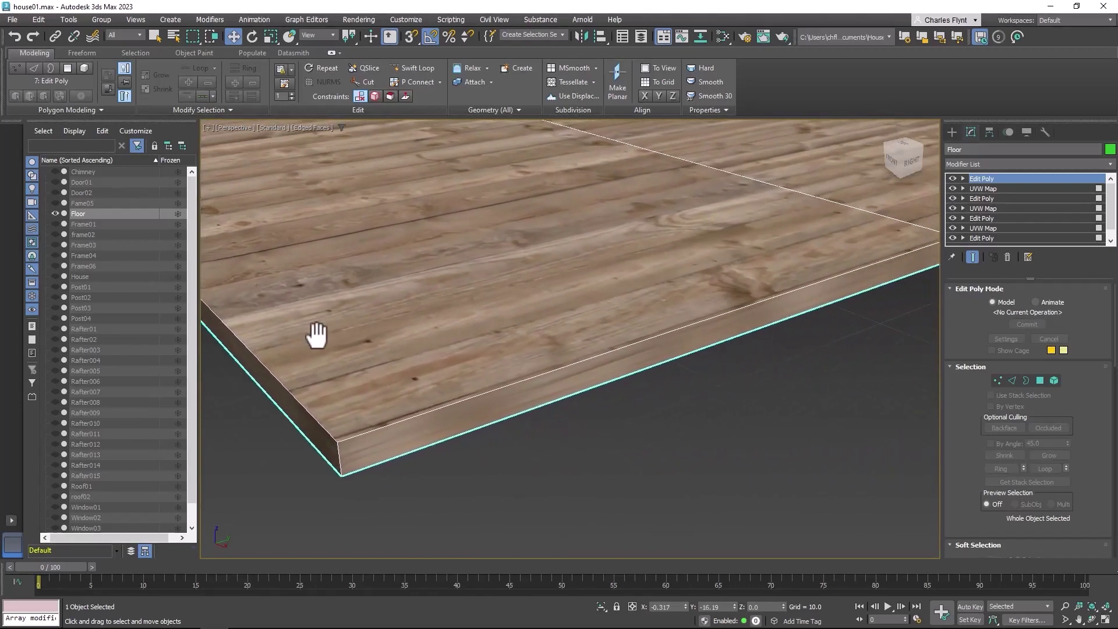
{"action": "scroll", "coordinate": [596, 326], "scroll_direction": "down", "scroll_amount": 3}
{"action": "middle_click_drag", "start_coordinate": [596, 326], "coordinate": [529, 331]}
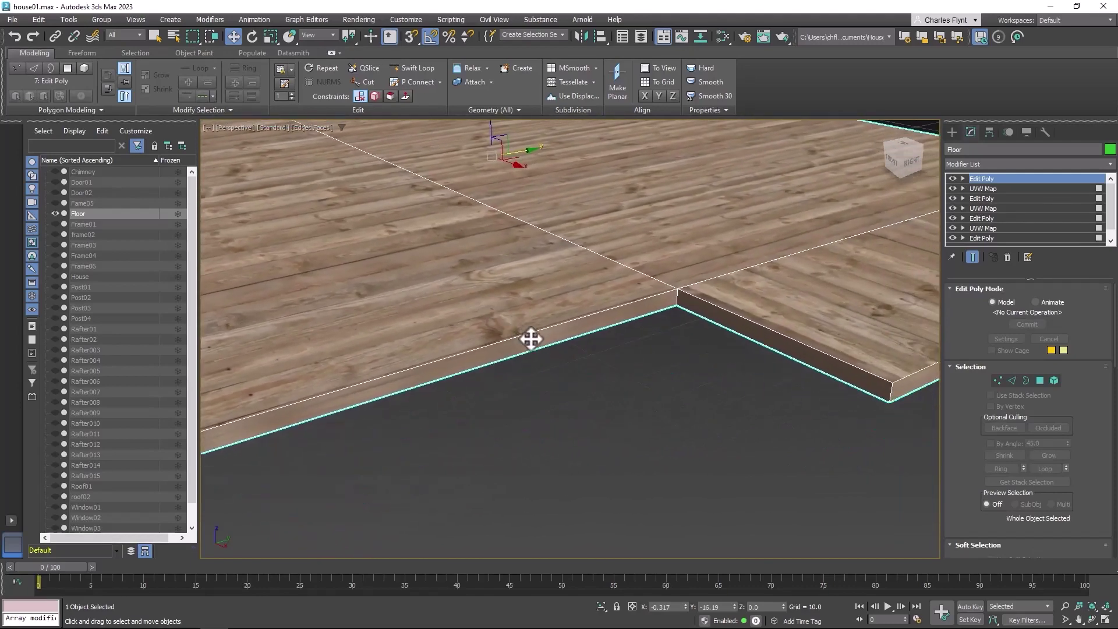
{"action": "scroll", "coordinate": [532, 339], "scroll_direction": "down", "scroll_amount": 1}
{"action": "scroll", "coordinate": [532, 339], "scroll_direction": "down", "scroll_amount": 3}
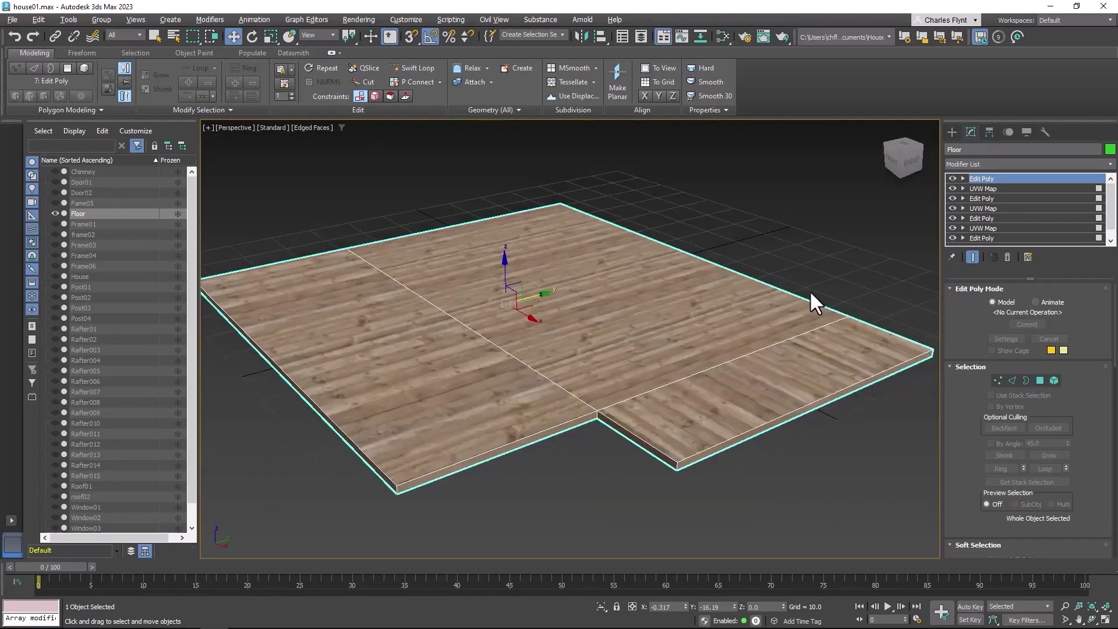
Unhide the rest of the house and check the textured floor in place beneath the walls and porch posts.
{"action": "right_click", "coordinate": [663, 255]}
{"action": "left_click", "coordinate": [678, 196]}
{"action": "scroll", "coordinate": [641, 291], "scroll_direction": "up", "scroll_amount": 3}
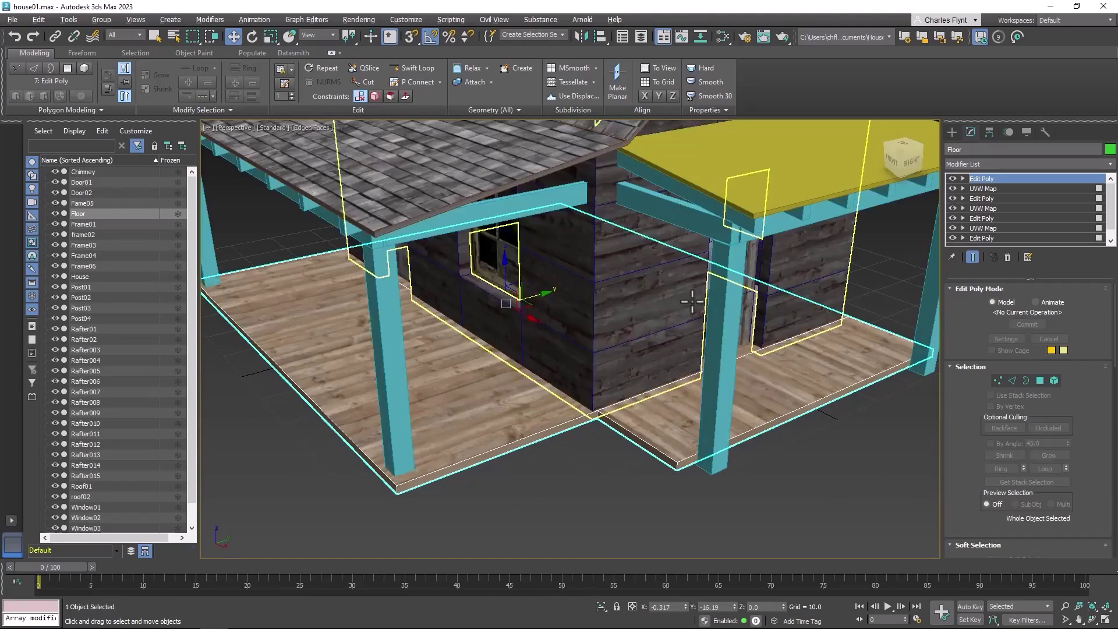
{"action": "middle_click_drag", "start_coordinate": [631, 307], "coordinate": [631, 320]}
{"action": "scroll", "coordinate": [644, 358], "scroll_direction": "up", "scroll_amount": 2}
{"action": "scroll", "coordinate": [645, 359], "scroll_direction": "down", "scroll_amount": 6}
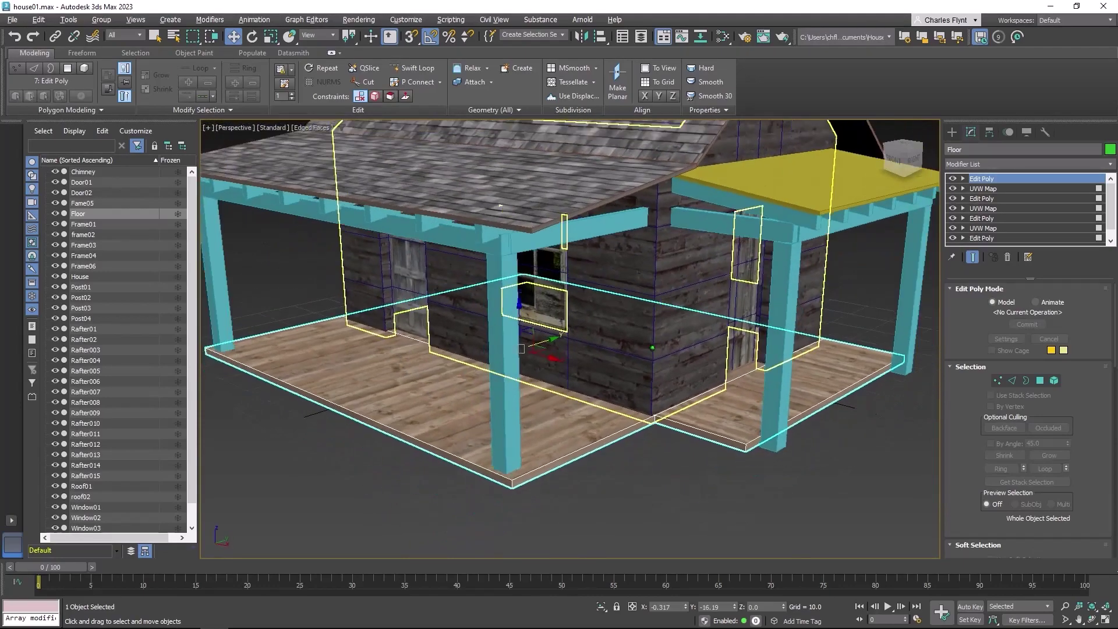
{"action": "middle_click_drag", "start_coordinate": [596, 393], "coordinate": [716, 429]}
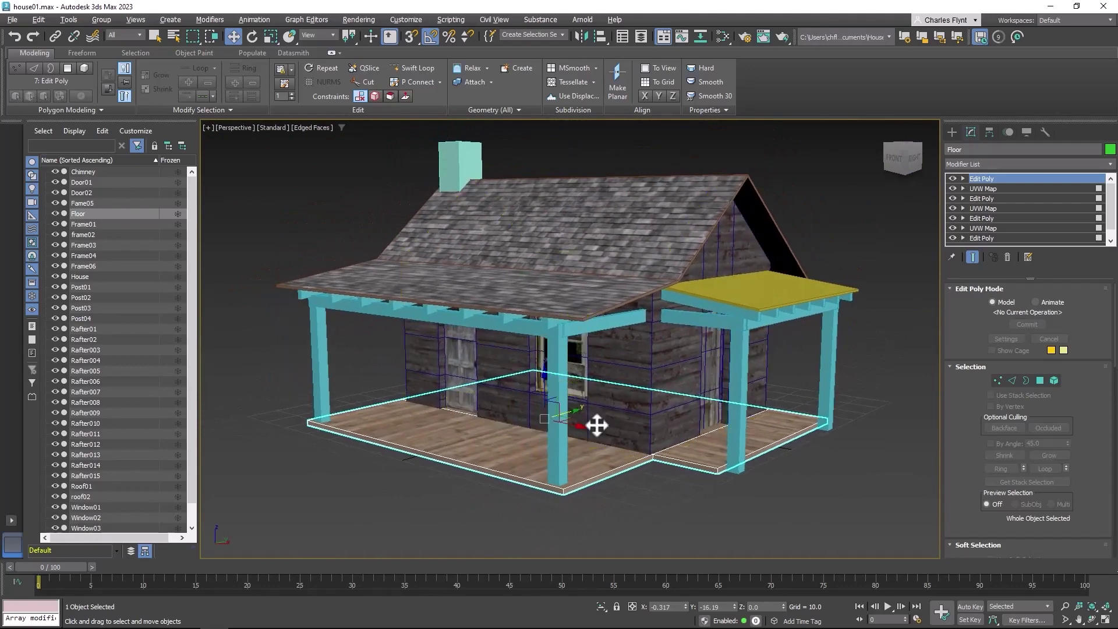
{"action": "middle_click_drag", "start_coordinate": [599, 424], "coordinate": [566, 427], "text": "alt"}
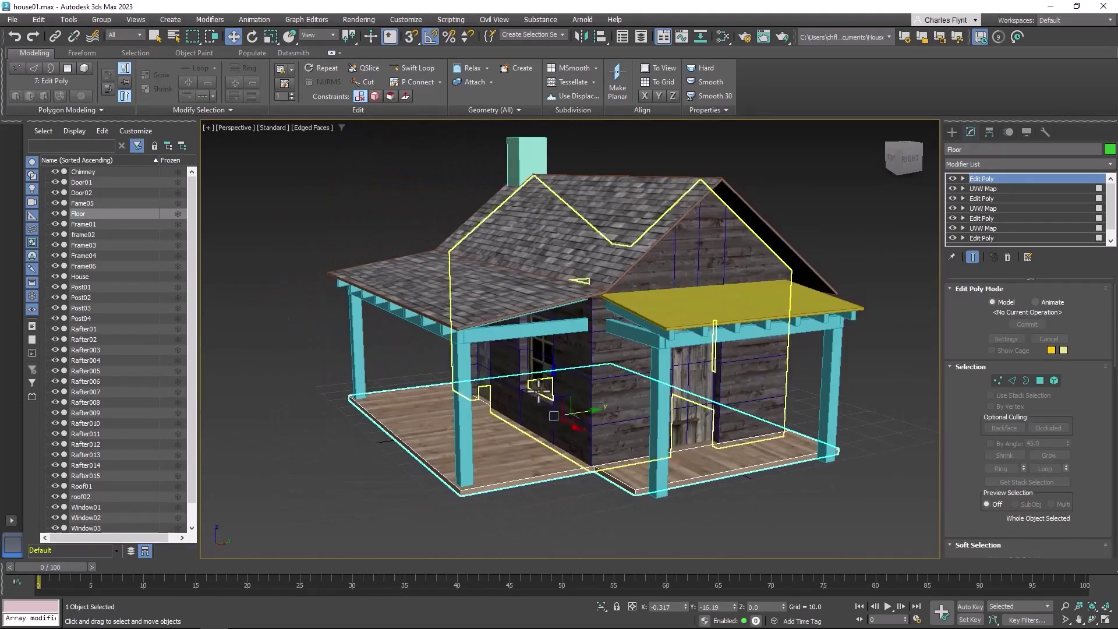